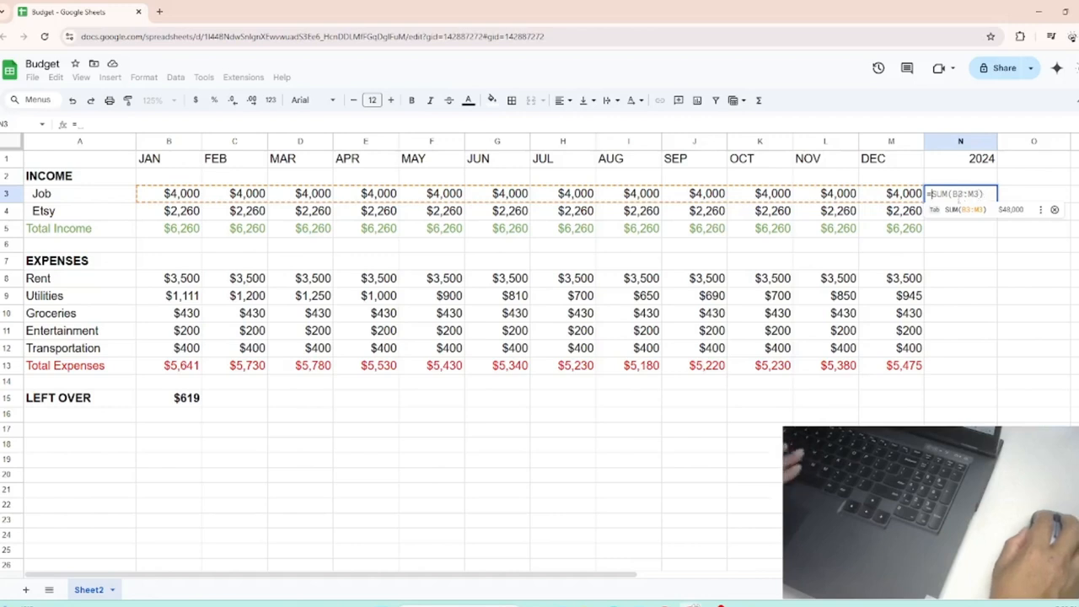
{"action": "type", "text": "B"}
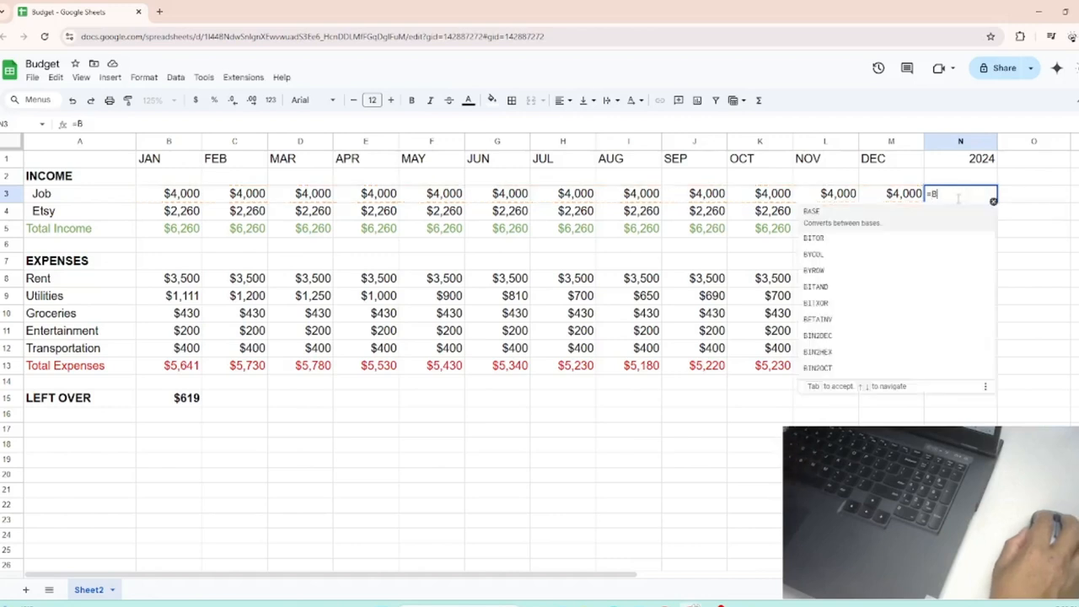
{"action": "key", "text": "Escape"}
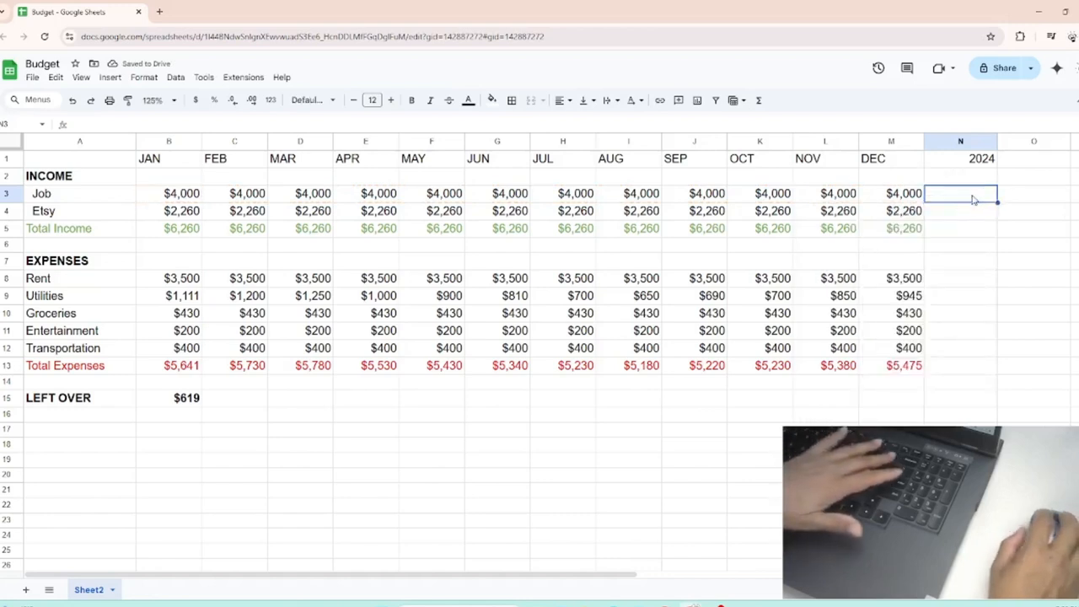
{"action": "type", "text": "="}
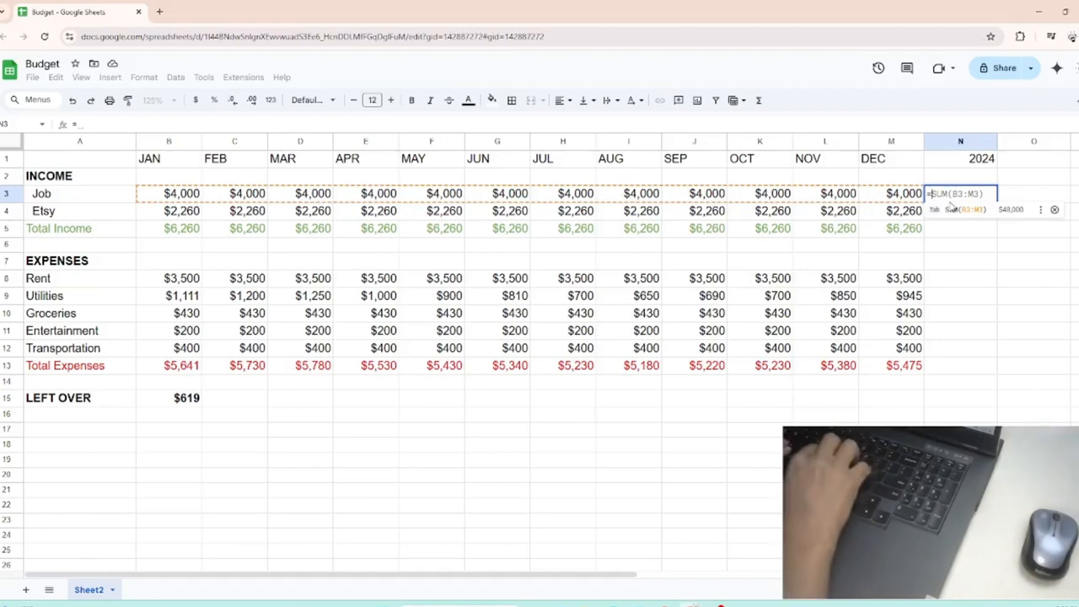
{"action": "key", "text": "Escape"}
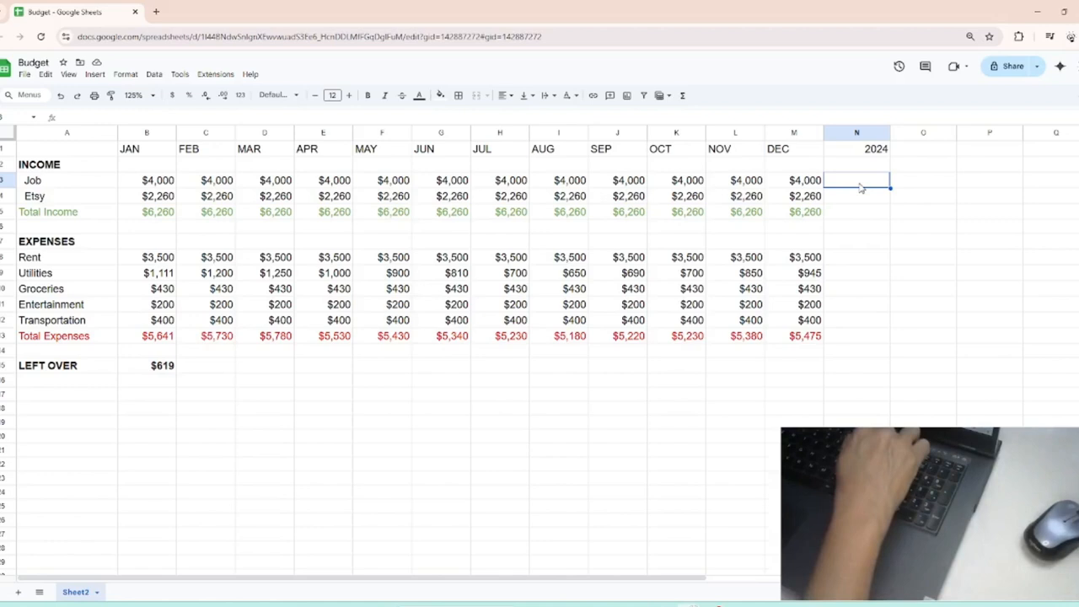
Total the Job income for January through December in cell N3 with the formula =SUM(B3:M3)
{"action": "type", "text": "="}
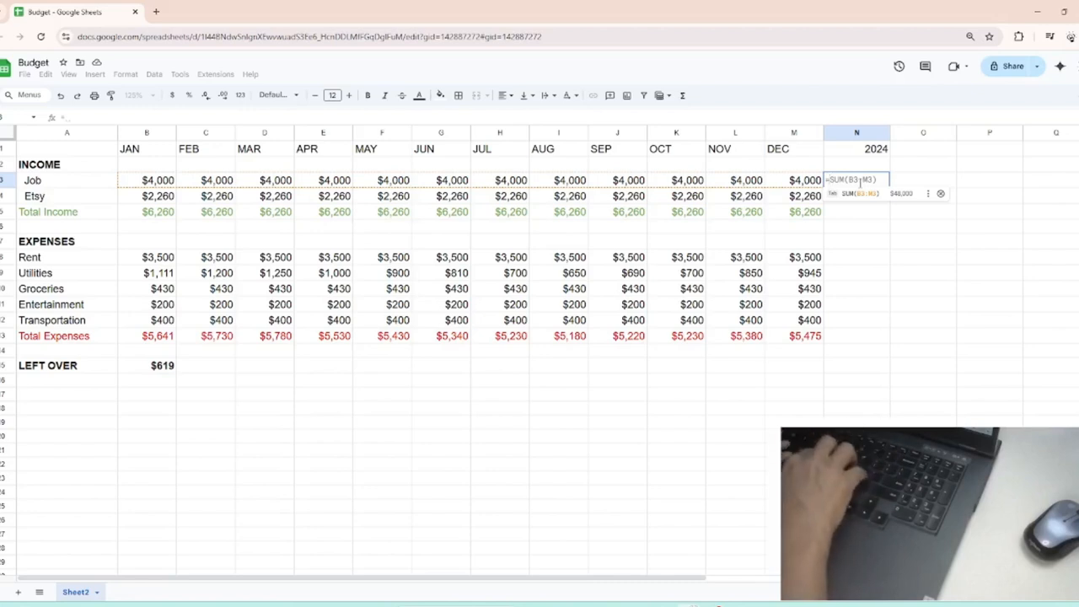
{"action": "type", "text": "SUM"}
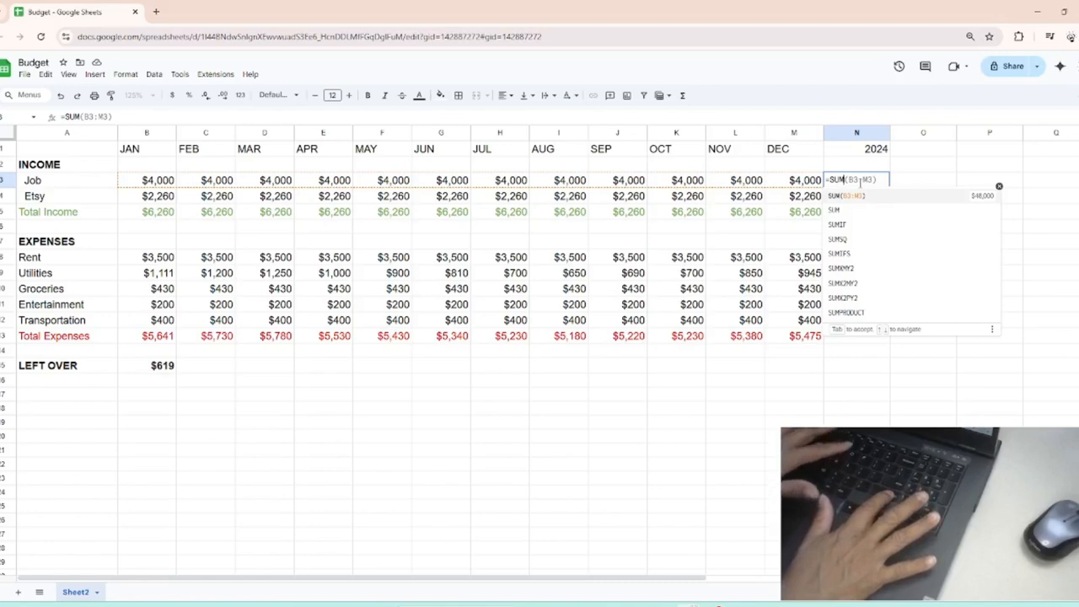
{"action": "type", "text": "("}
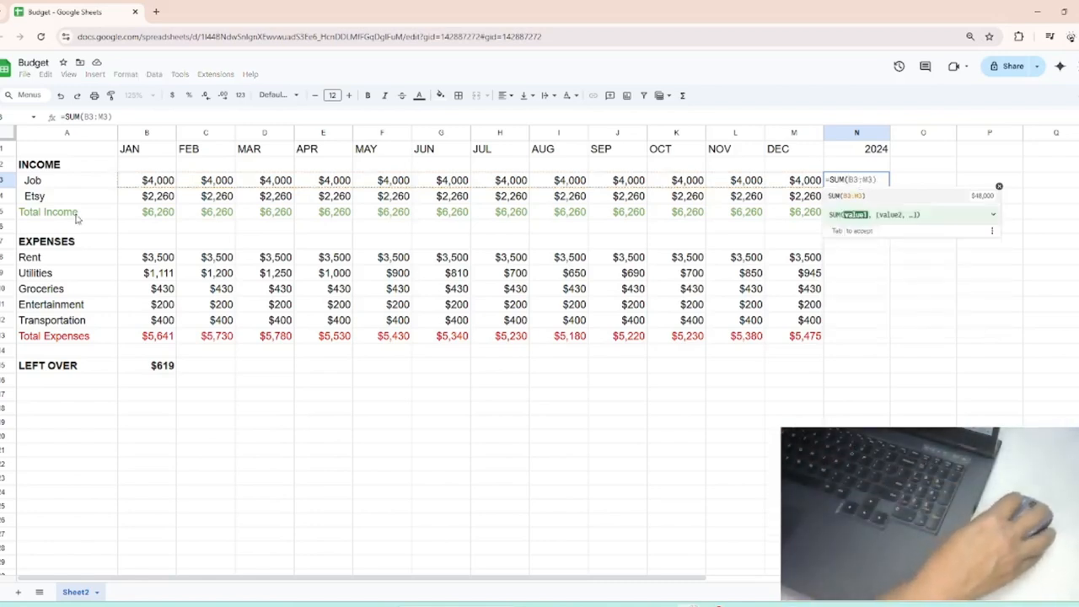
{"action": "left_click", "coordinate": [141, 178]}
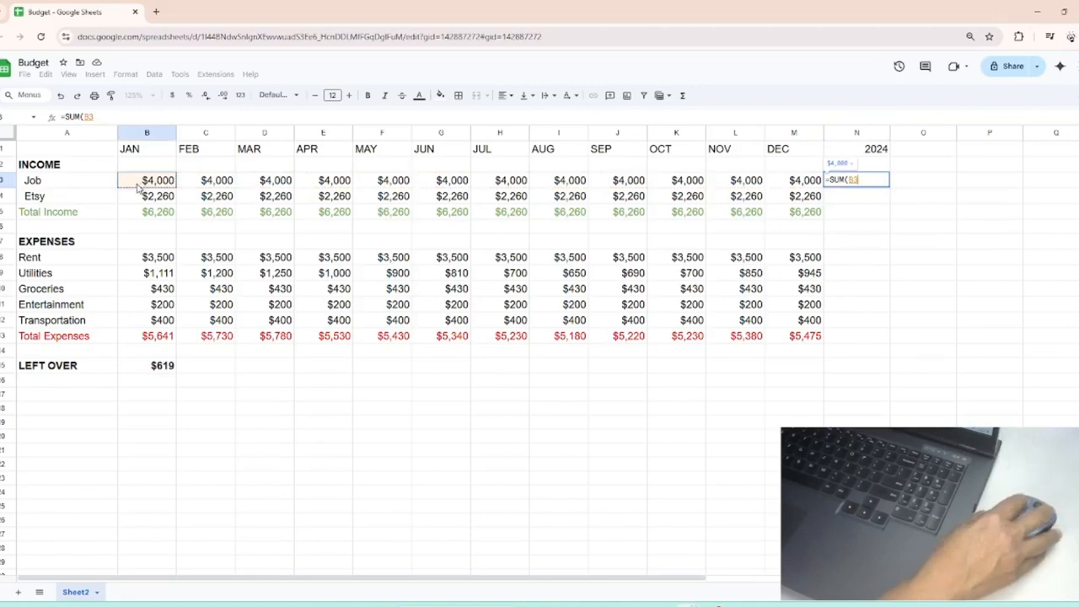
{"action": "left_click_drag", "start_coordinate": [139, 187], "coordinate": [784, 189]}
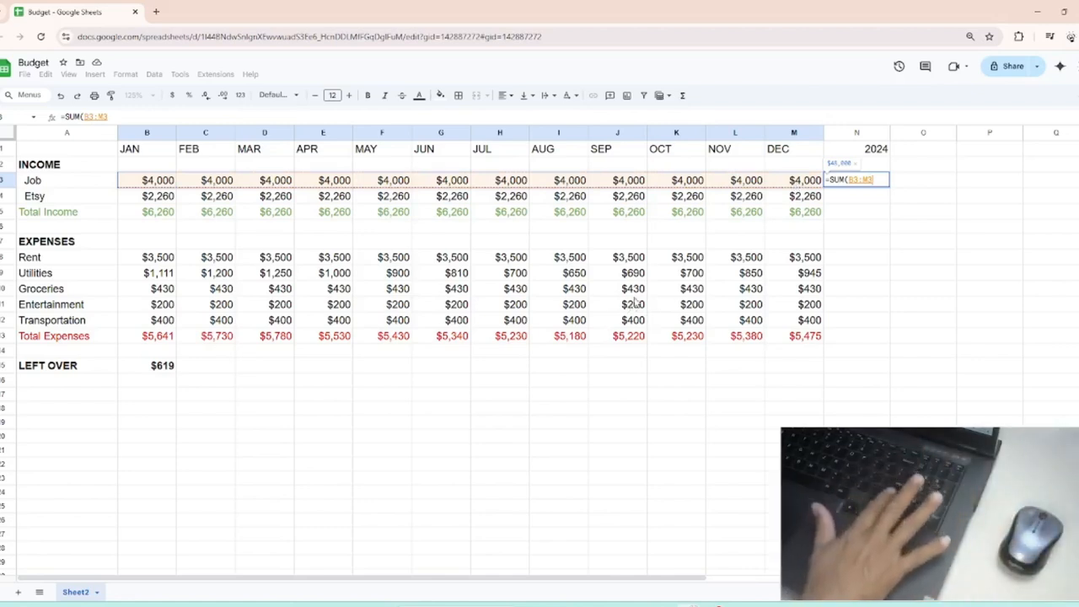
{"action": "type", "text": ")"}
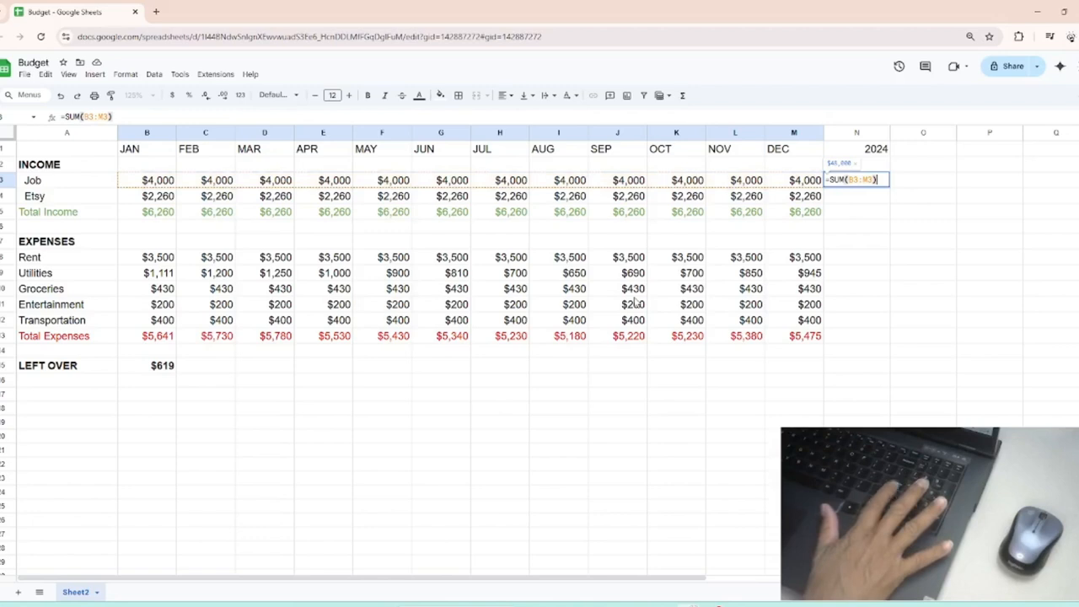
{"action": "key", "text": "Return"}
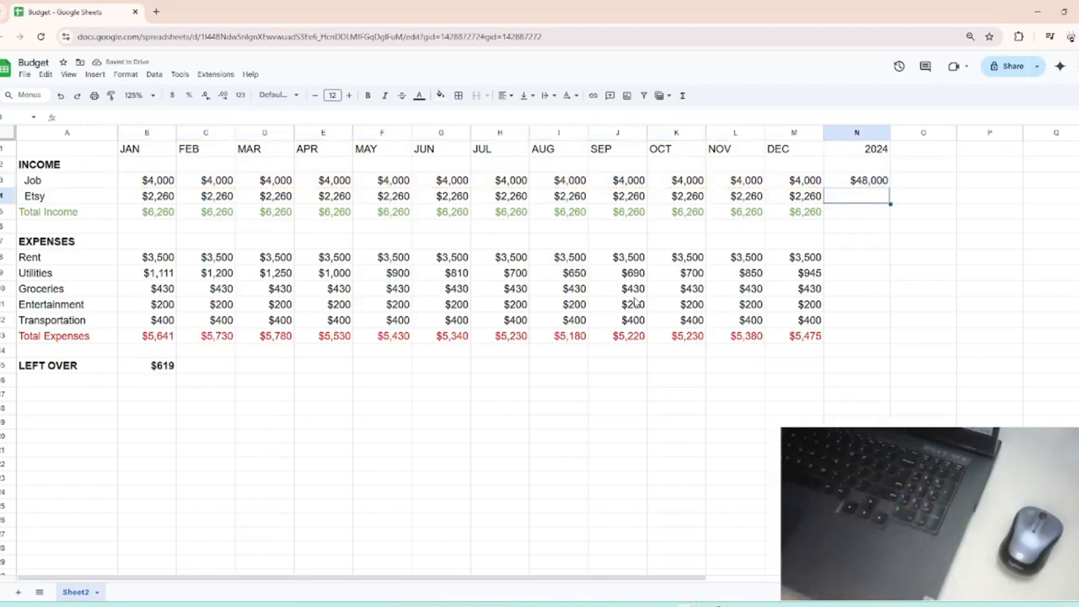
{"action": "left_click", "coordinate": [842, 182]}
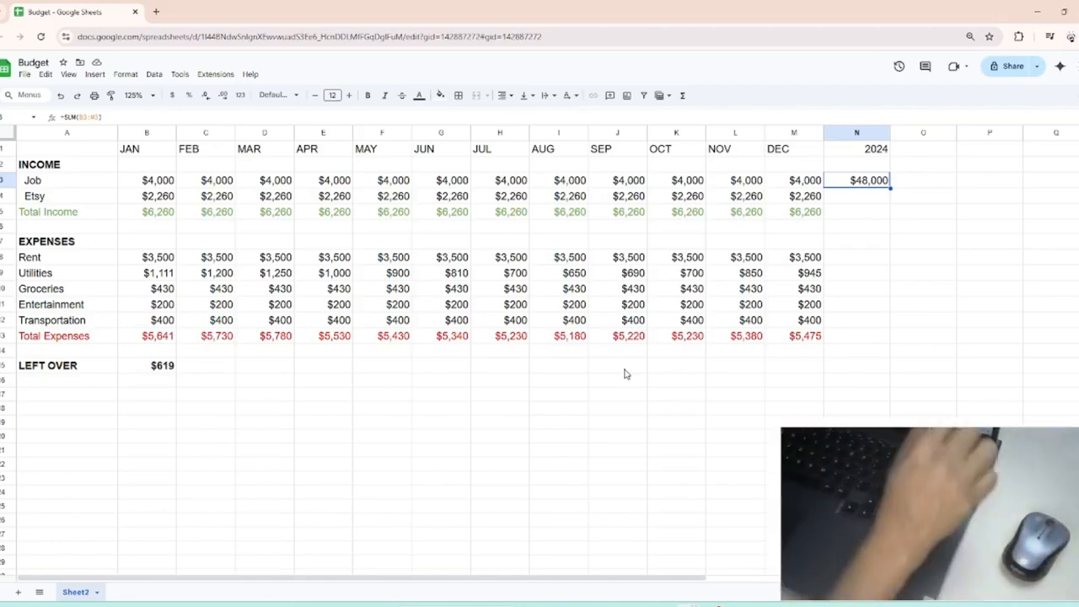
{"action": "left_click", "coordinate": [923, 185]}
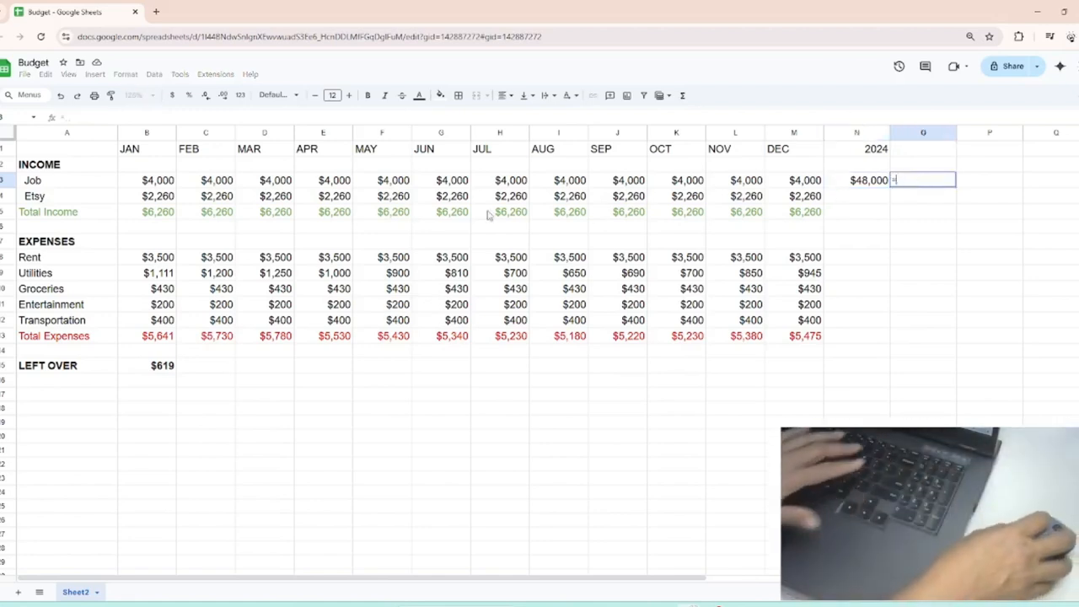
{"action": "type", "text": "="}
{"action": "left_click", "coordinate": [172, 183]}
{"action": "type", "text": "+"}
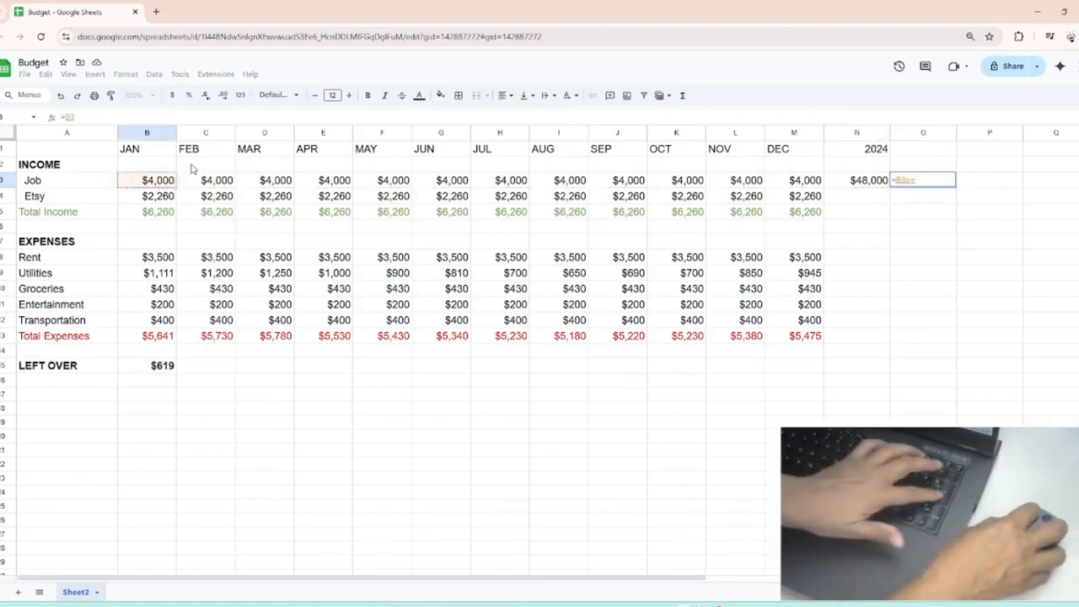
{"action": "left_click", "coordinate": [200, 182]}
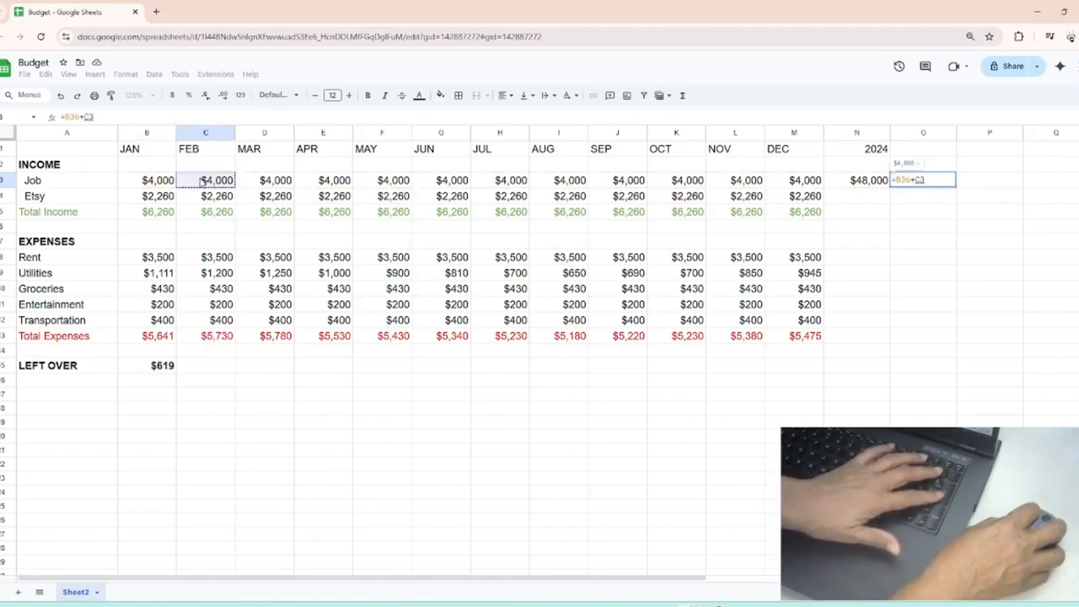
{"action": "type", "text": "+"}
{"action": "left_click", "coordinate": [272, 180]}
{"action": "type", "text": "+"}
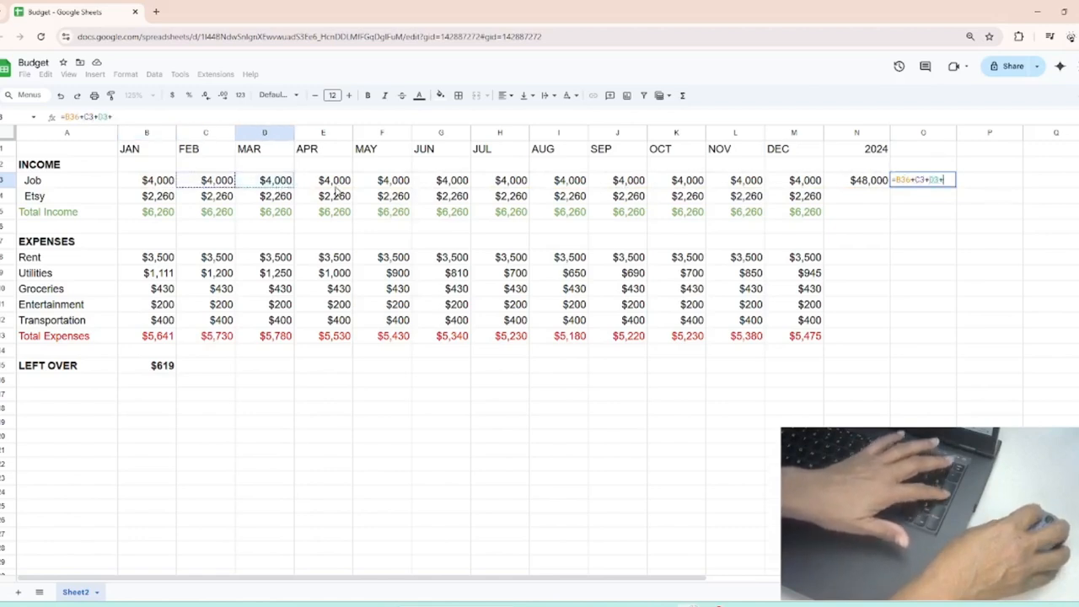
{"action": "left_click", "coordinate": [330, 184]}
{"action": "type", "text": "+"}
{"action": "left_click", "coordinate": [376, 182]}
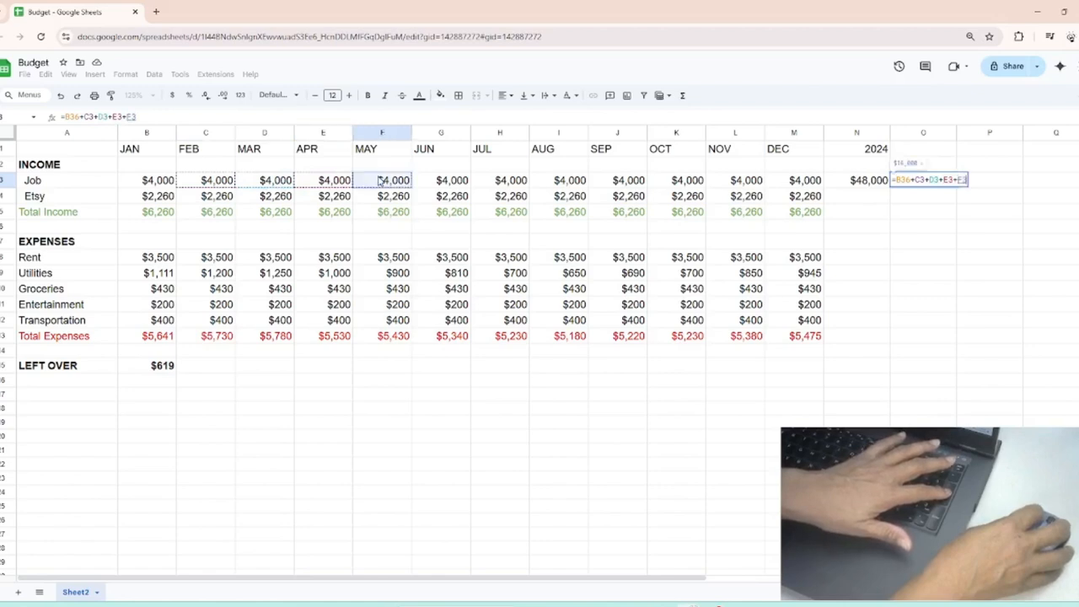
{"action": "type", "text": "+"}
{"action": "left_click", "coordinate": [440, 184]}
{"action": "type", "text": "+"}
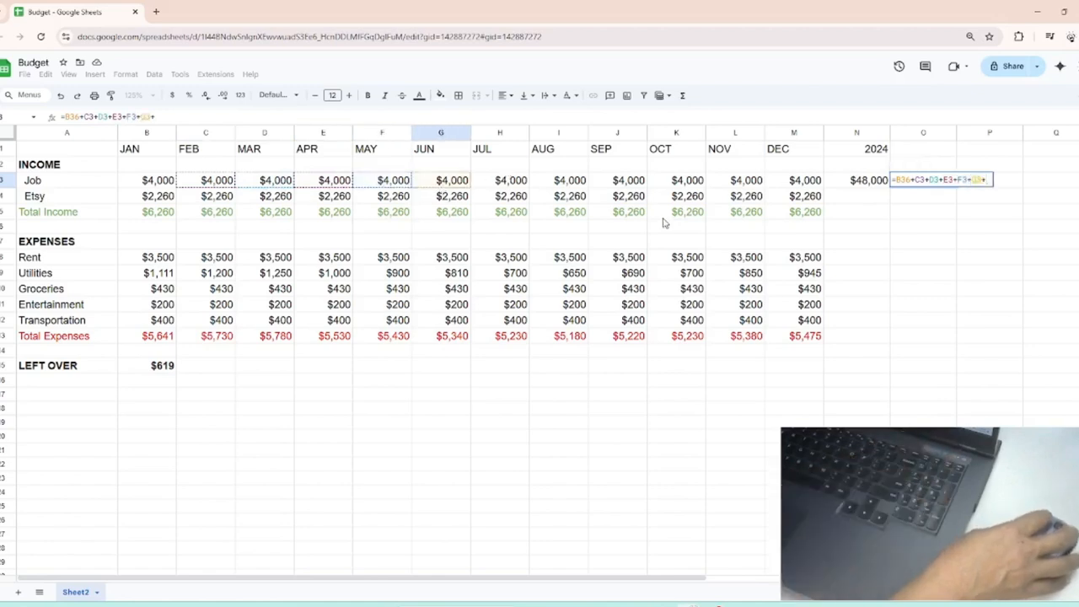
{"action": "key", "text": "Escape"}
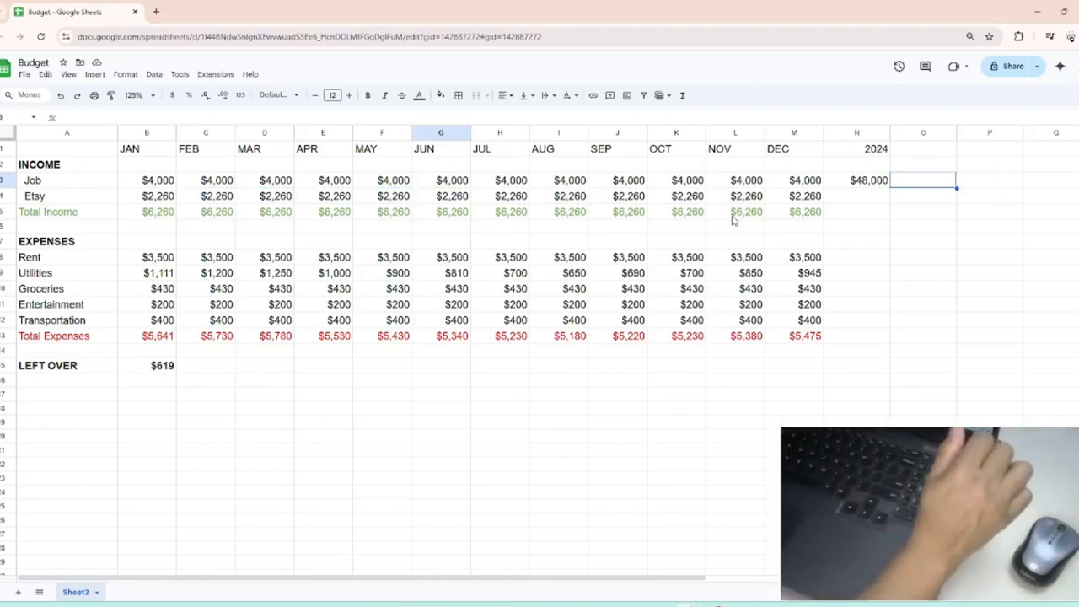
Total the Etsy income for the year in cell N4 by accepting the suggested formula =SUM(B4:M4)
{"action": "left_click", "coordinate": [872, 187]}
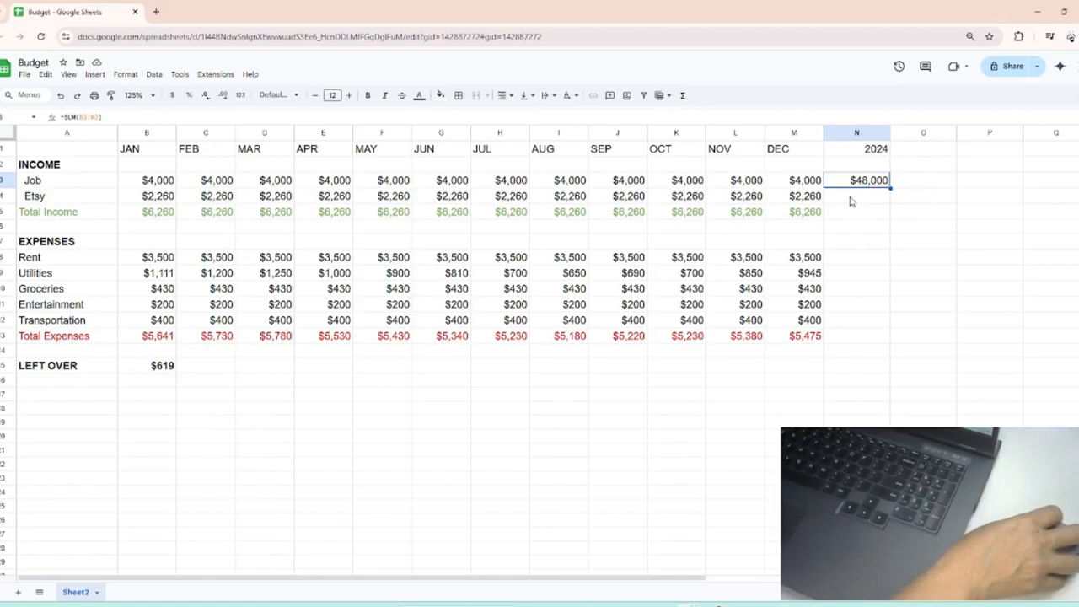
{"action": "left_click", "coordinate": [850, 200]}
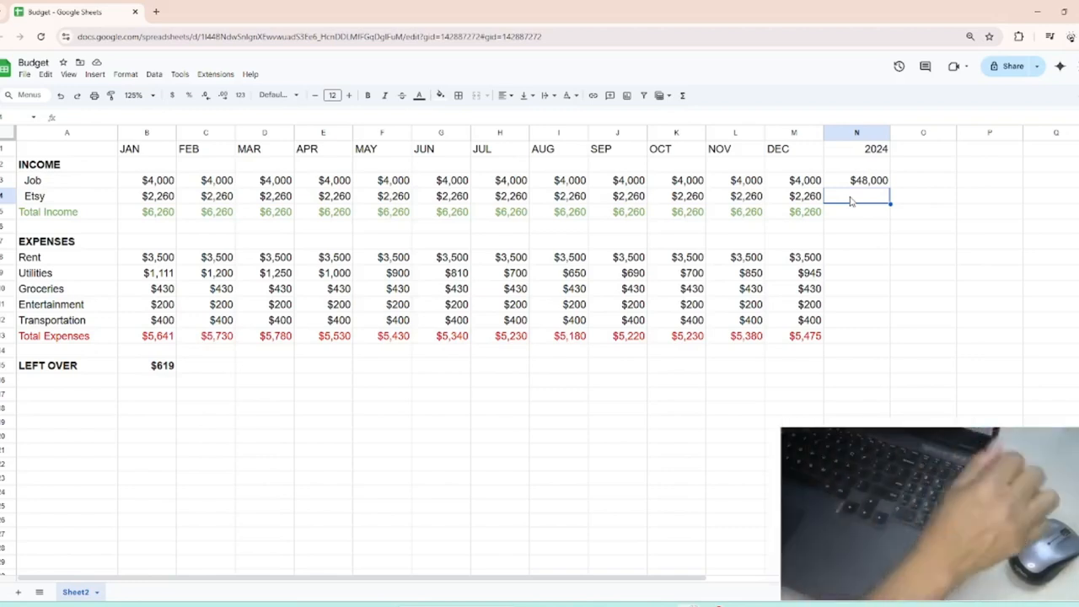
{"action": "type", "text": "="}
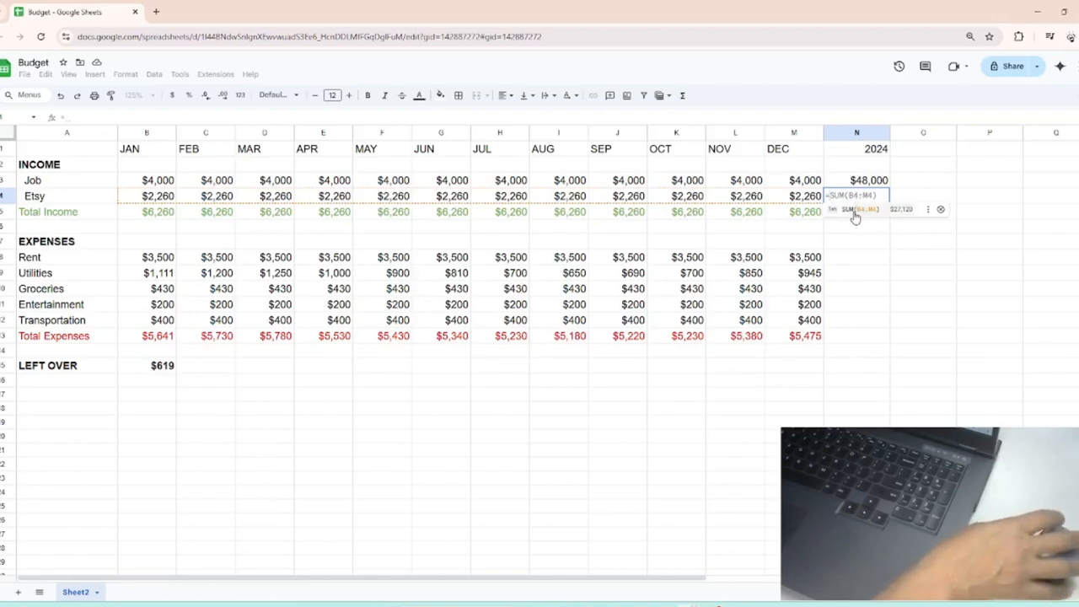
{"action": "key", "text": "Return"}
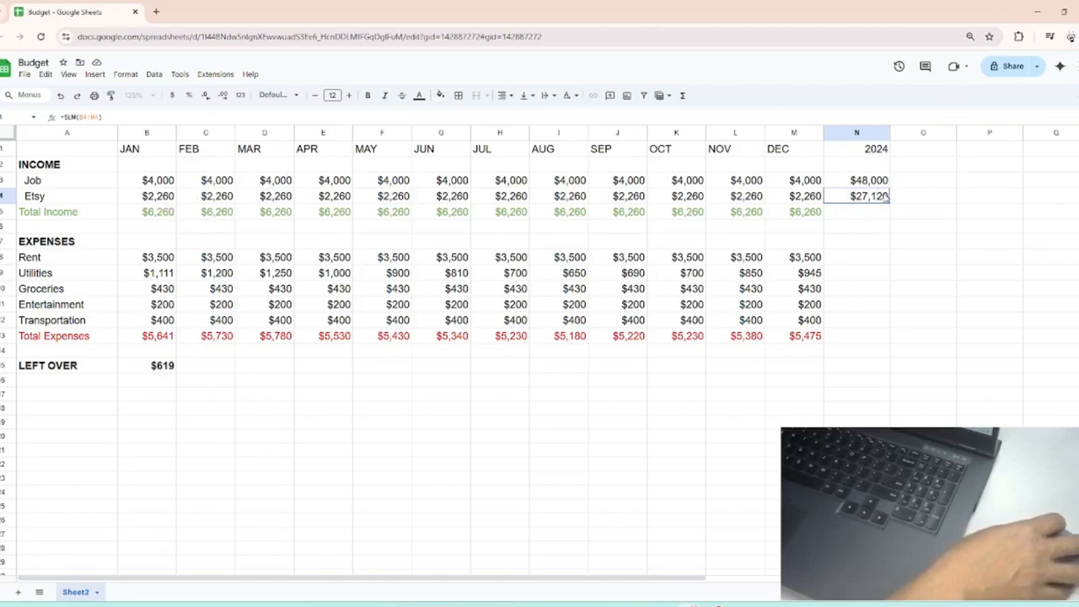
Total the monthly Total Income row in cell N5 with the formula =SUM(B5:M5)
{"action": "left_click", "coordinate": [847, 215]}
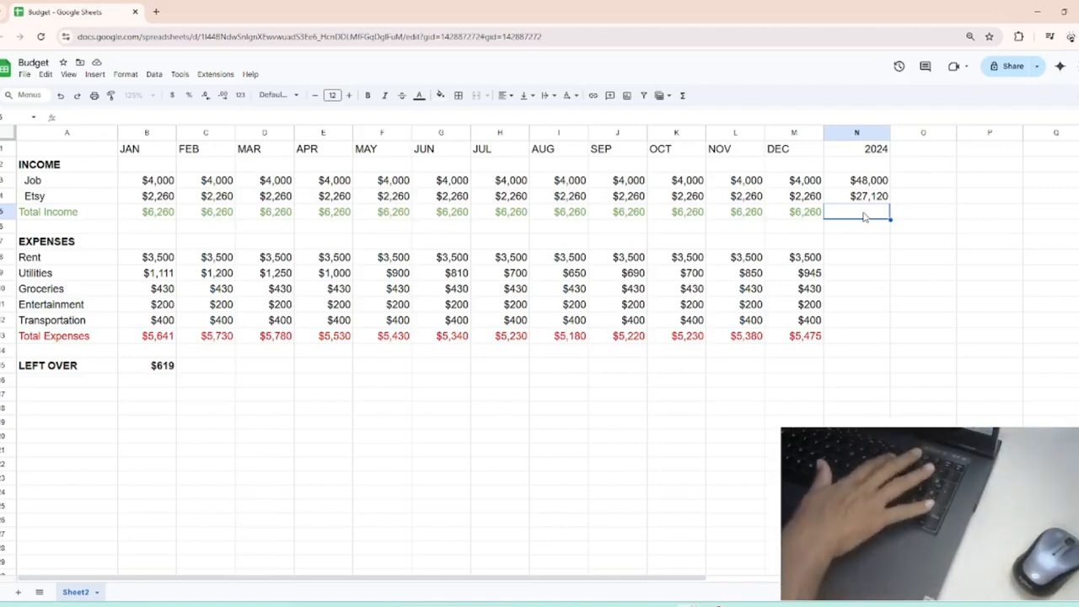
{"action": "type", "text": "="}
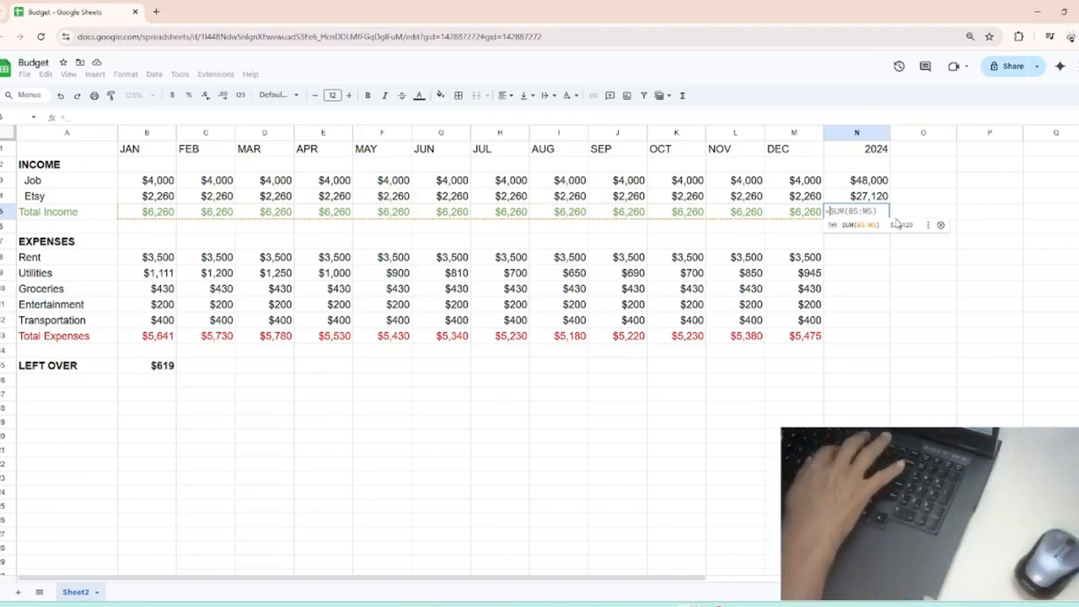
{"action": "type", "text": "SUM"}
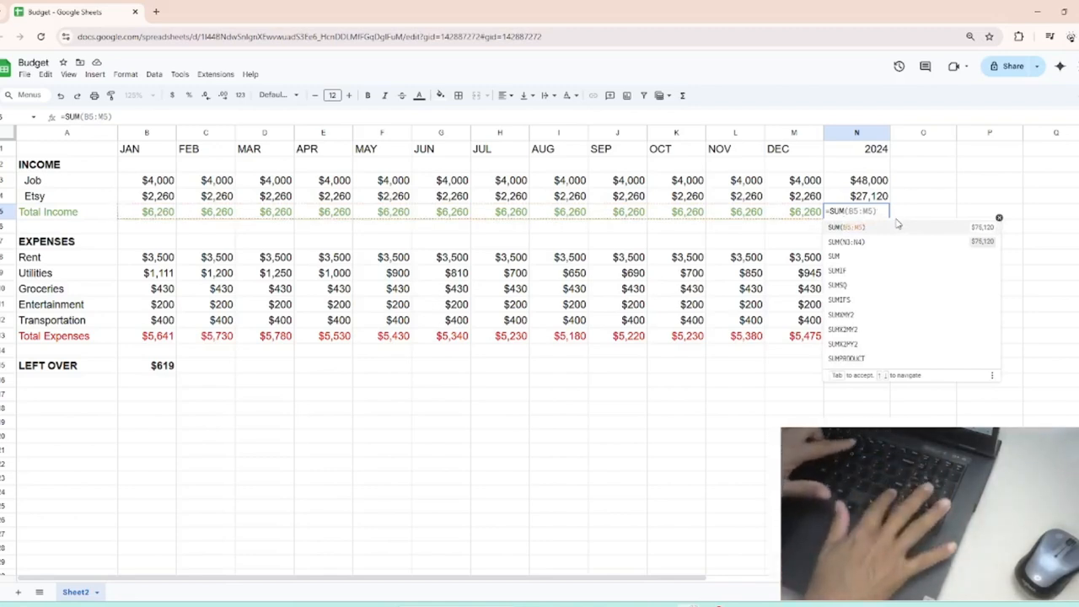
{"action": "type", "text": "("}
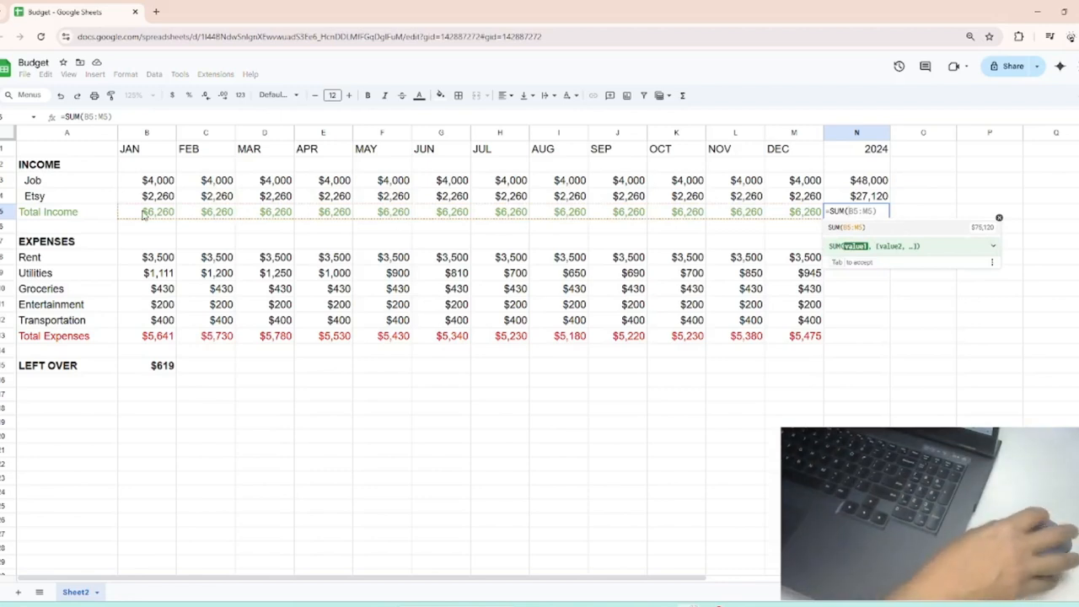
{"action": "left_click_drag", "start_coordinate": [143, 216], "coordinate": [797, 213]}
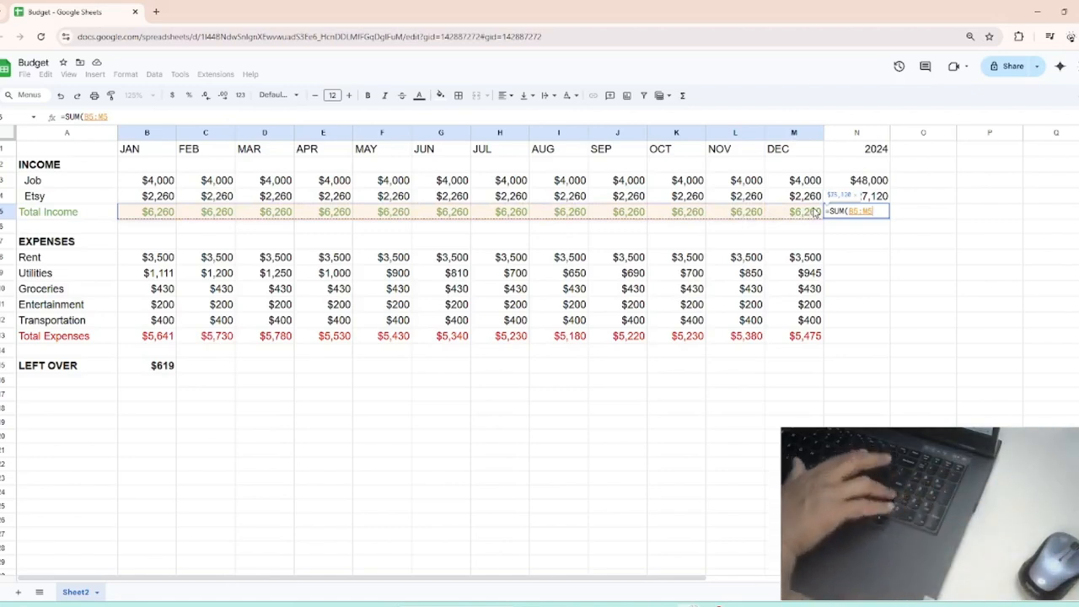
{"action": "type", "text": ")"}
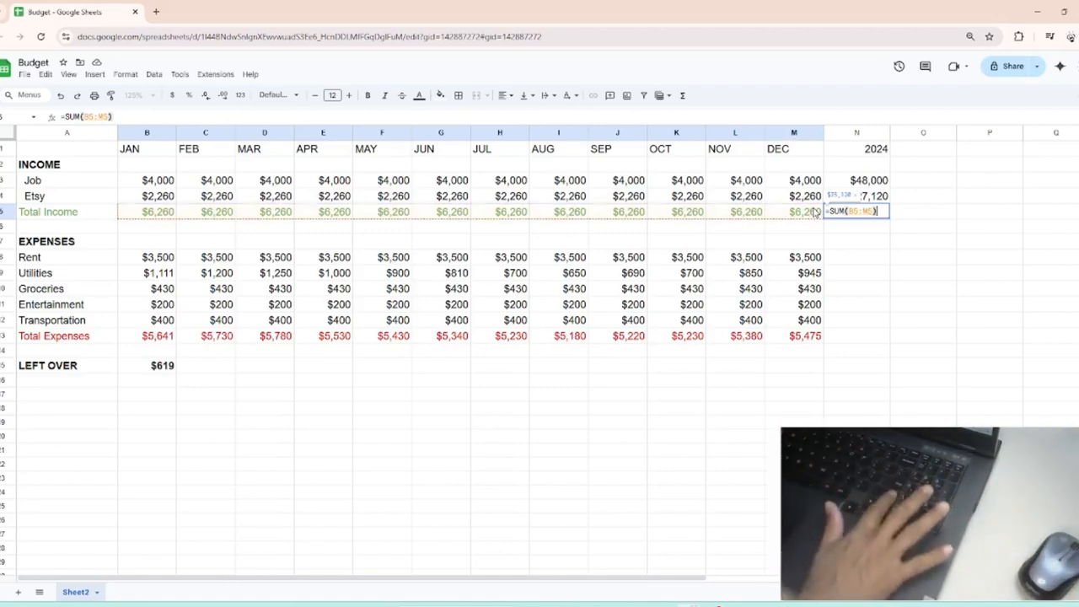
{"action": "key", "text": "Return"}
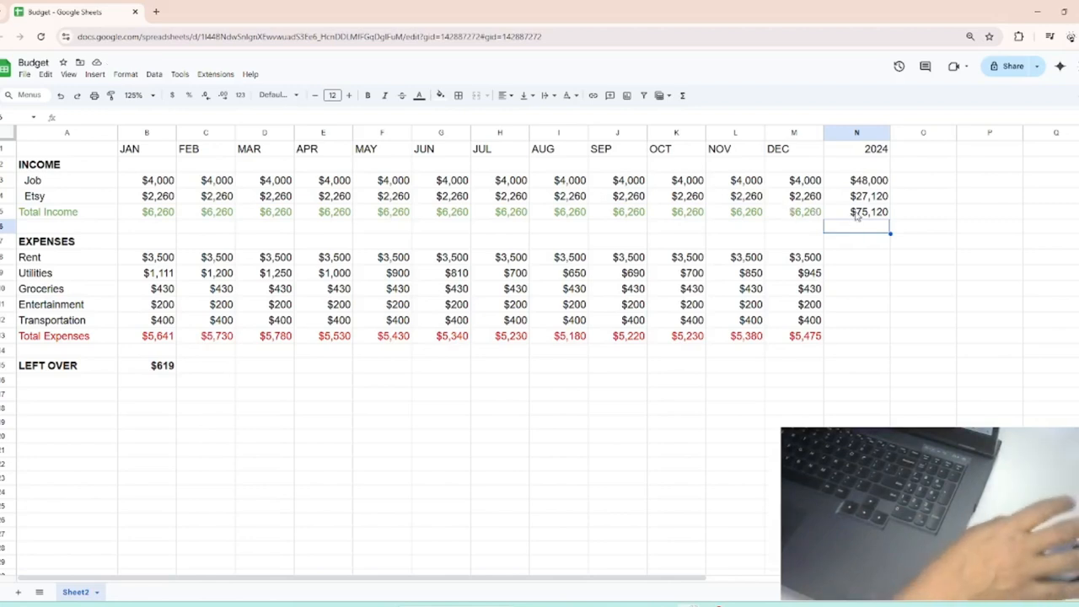
Color the text of the 2024 Total Income cell N5 dark green
{"action": "left_click", "coordinate": [856, 216]}
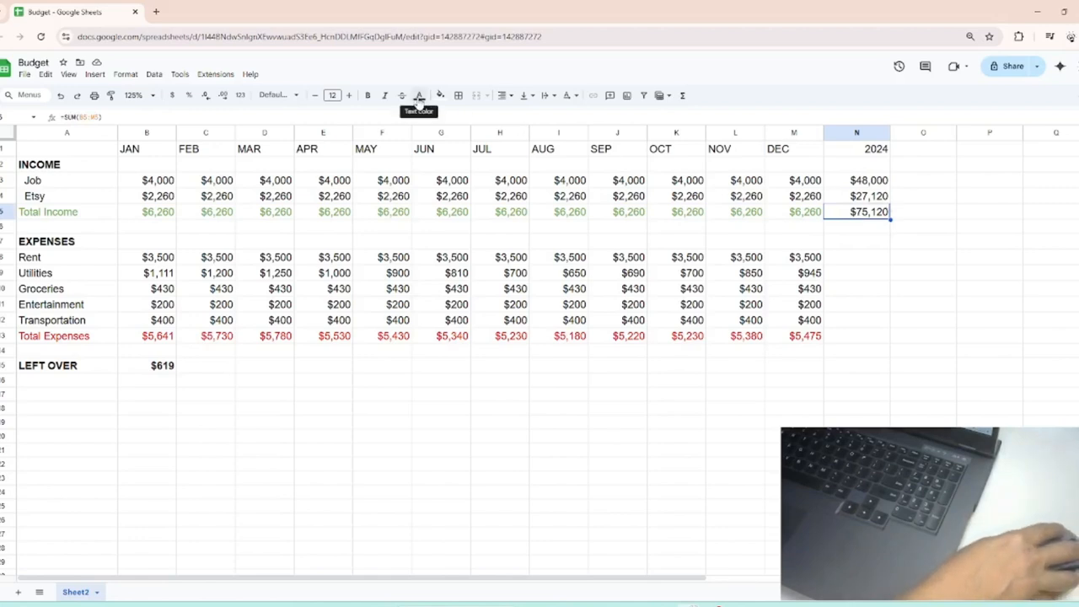
{"action": "left_click", "coordinate": [420, 96]}
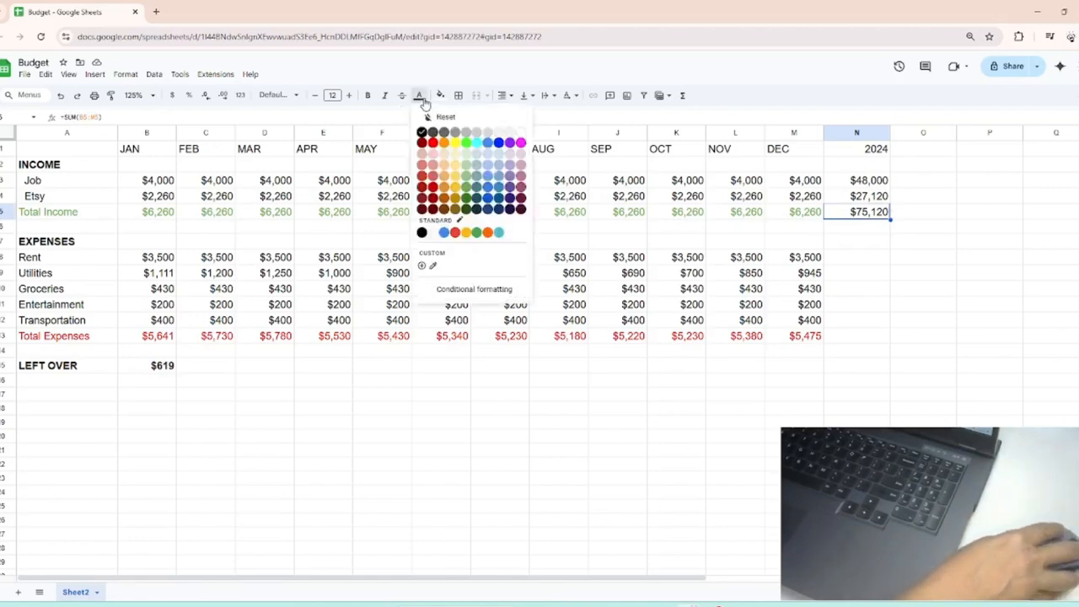
{"action": "left_click", "coordinate": [466, 202]}
Total the Rent expense for the year in cell N8 by accepting the suggested formula =SUM(B8:M8)
{"action": "left_click", "coordinate": [879, 336]}
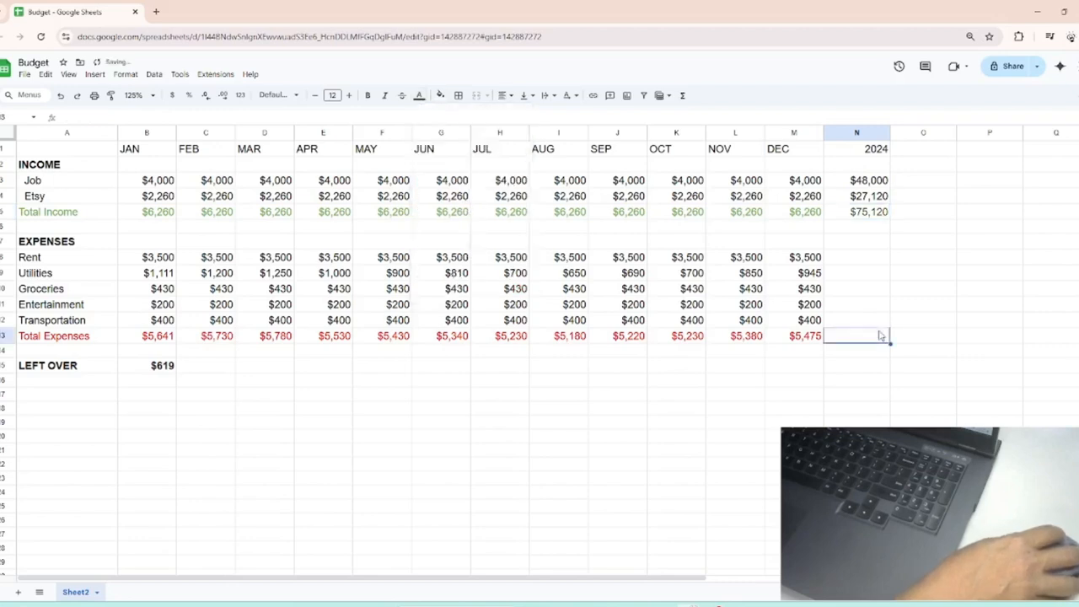
{"action": "left_click", "coordinate": [853, 259]}
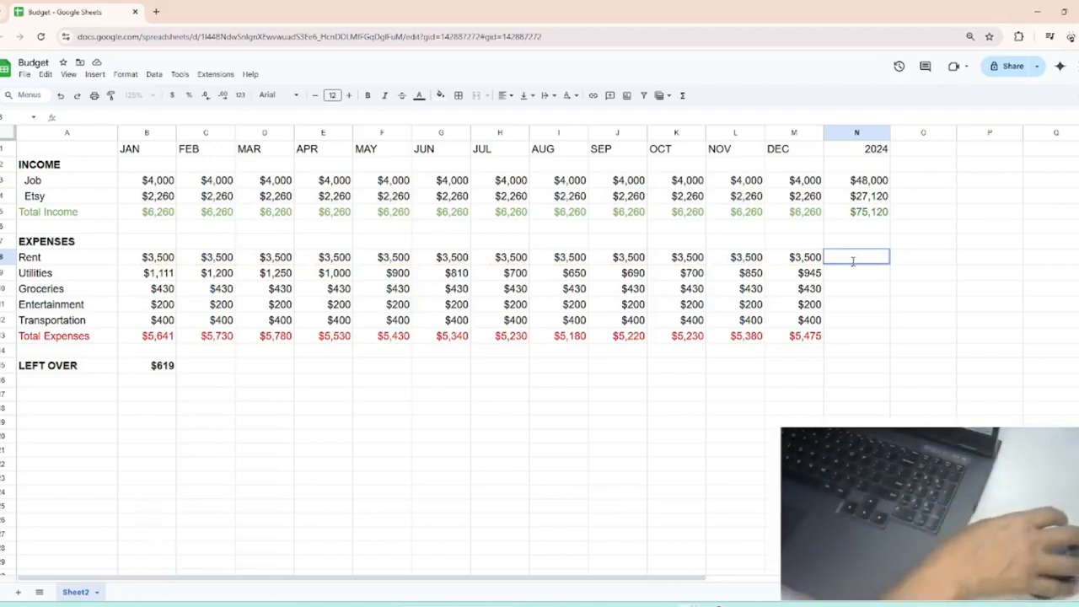
{"action": "left_click", "coordinate": [854, 276]}
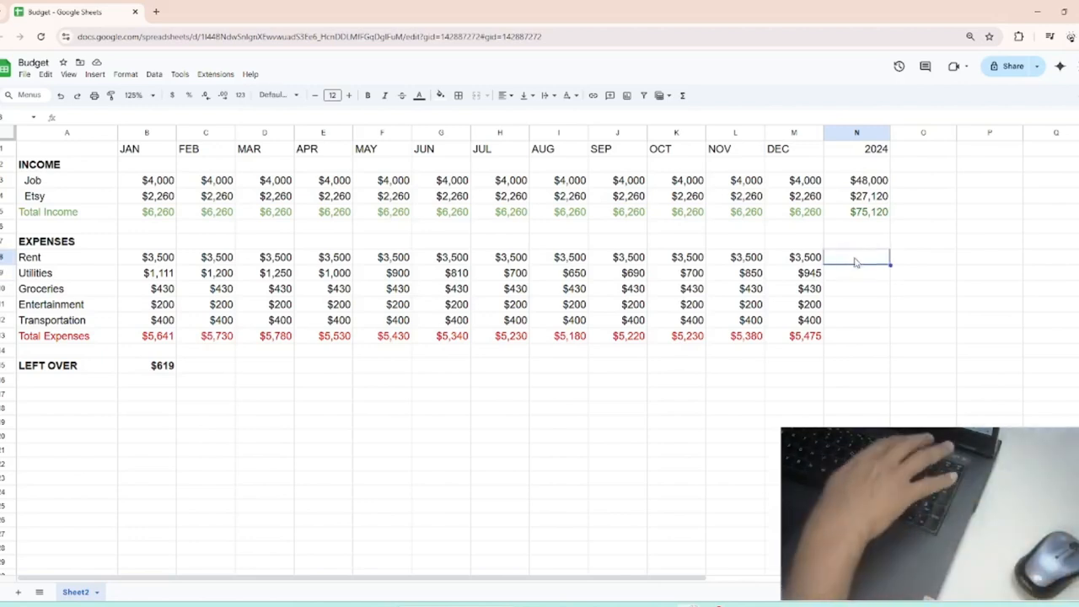
{"action": "type", "text": "="}
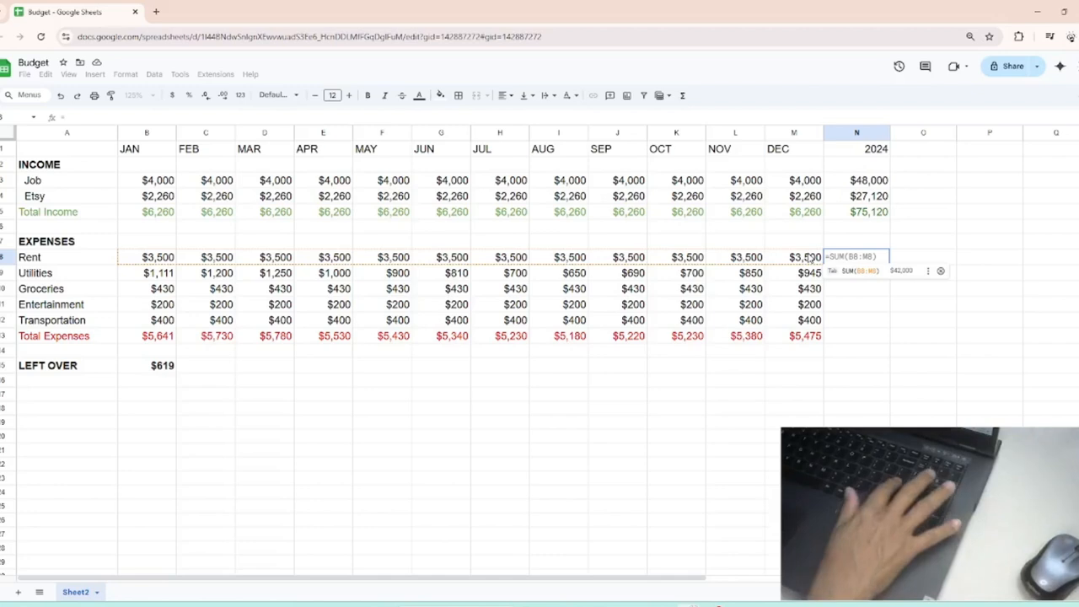
{"action": "key", "text": "Tab"}
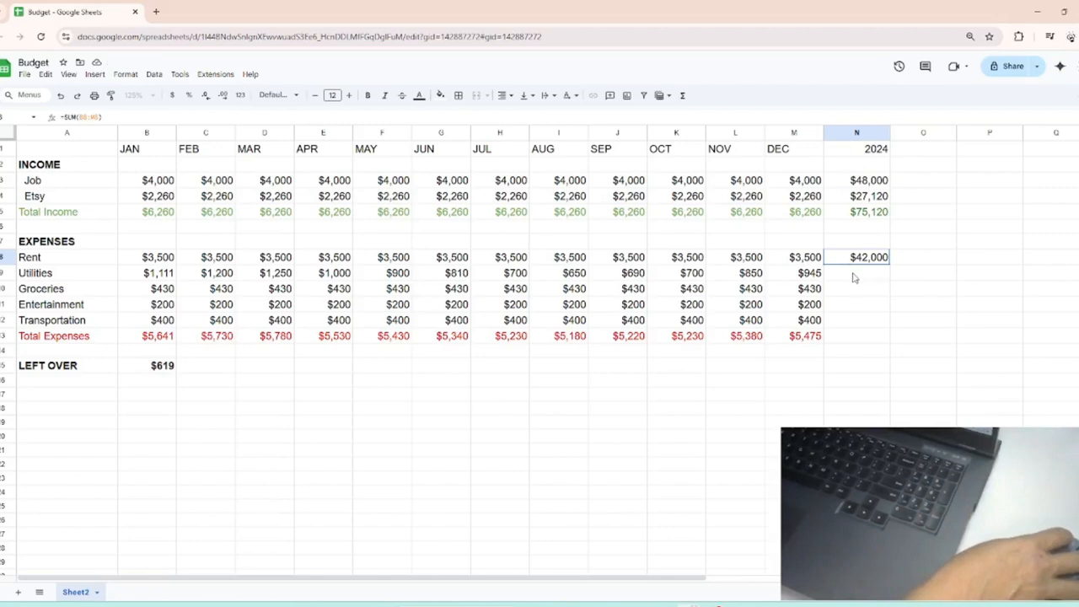
Copy the Rent total formula from cell N8 and paste it into cell N9 for the yearly Utilities total
{"action": "left_click", "coordinate": [853, 278]}
{"action": "left_click", "coordinate": [848, 261]}
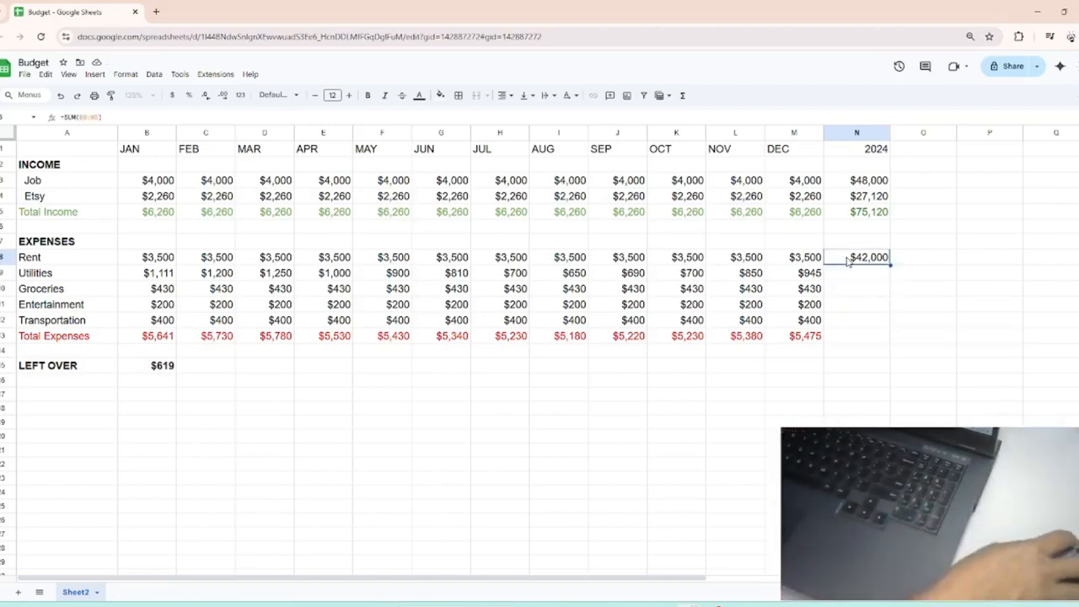
{"action": "left_click", "coordinate": [46, 74]}
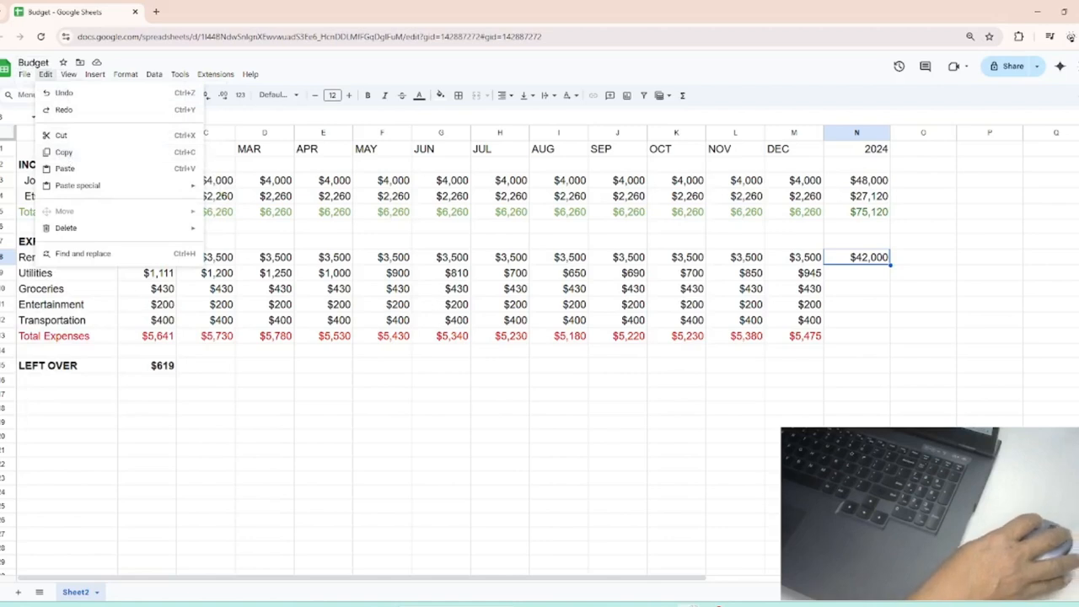
{"action": "left_click", "coordinate": [55, 155]}
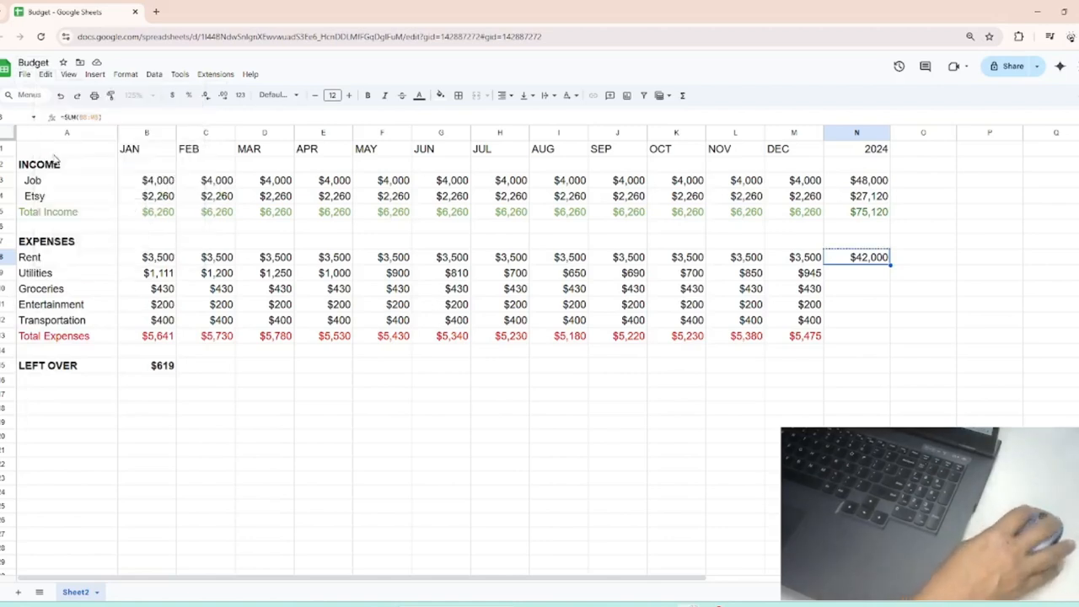
{"action": "left_click", "coordinate": [847, 277]}
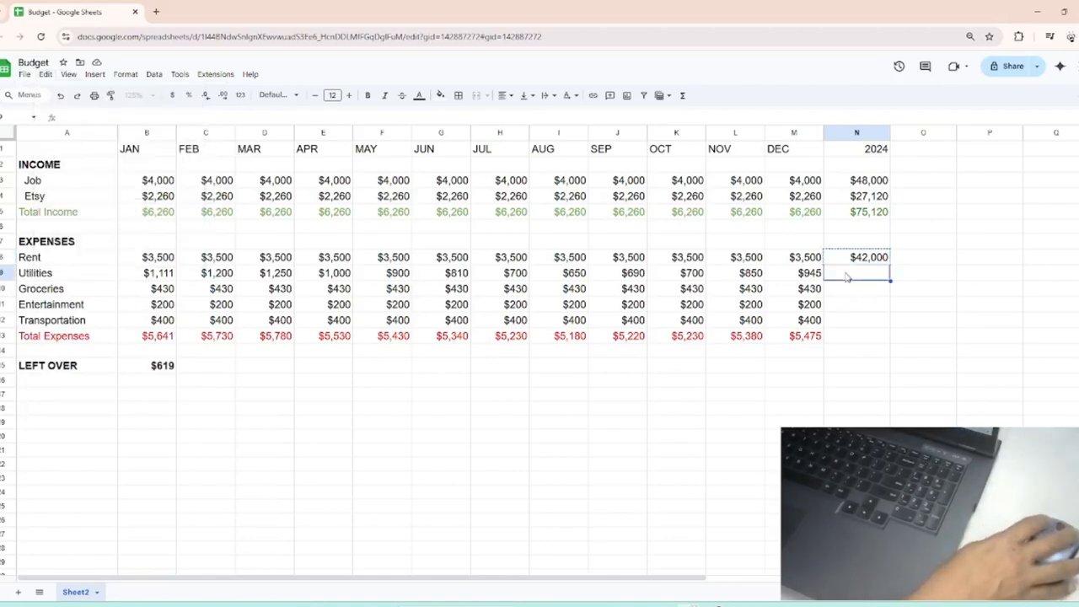
{"action": "left_click", "coordinate": [46, 75]}
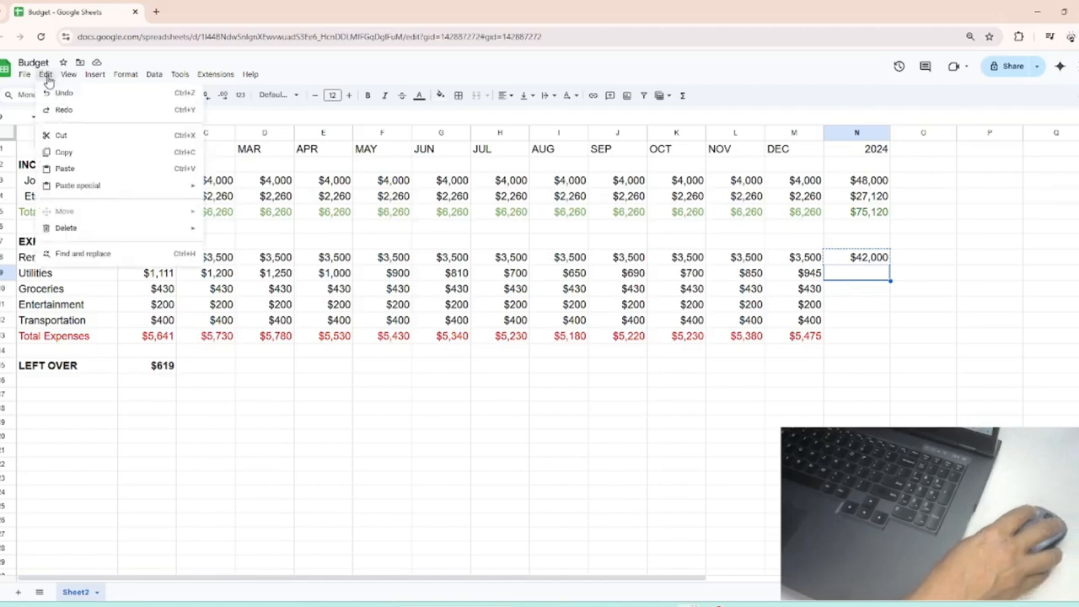
{"action": "left_click", "coordinate": [65, 171]}
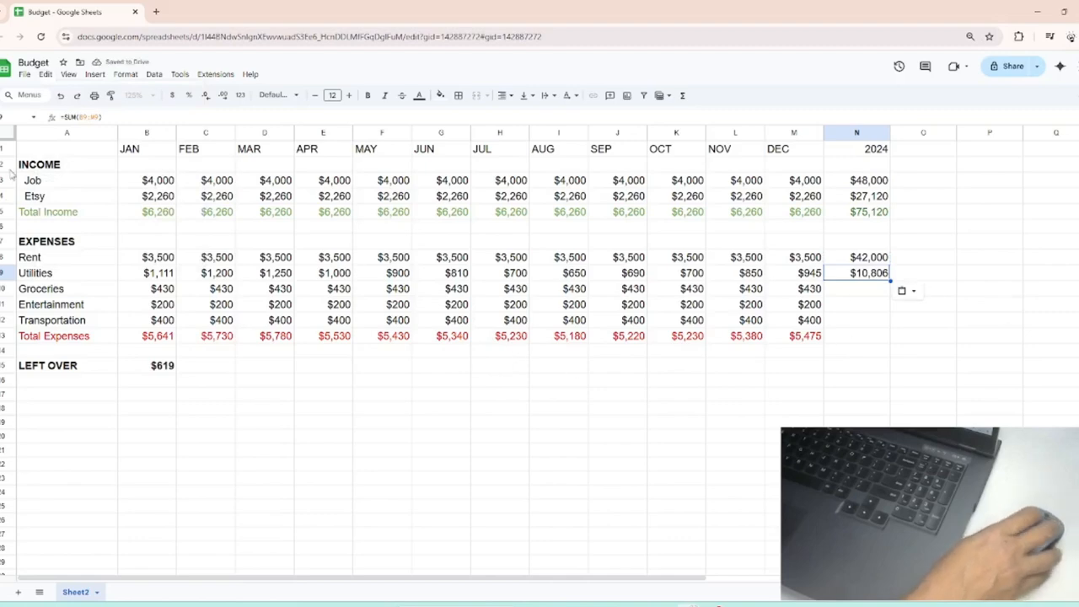
Examine the cell references in the formula pasted into the Utilities total cell N9
{"action": "scroll", "coordinate": [50, 154], "scroll_direction": "up", "scroll_amount": 8}
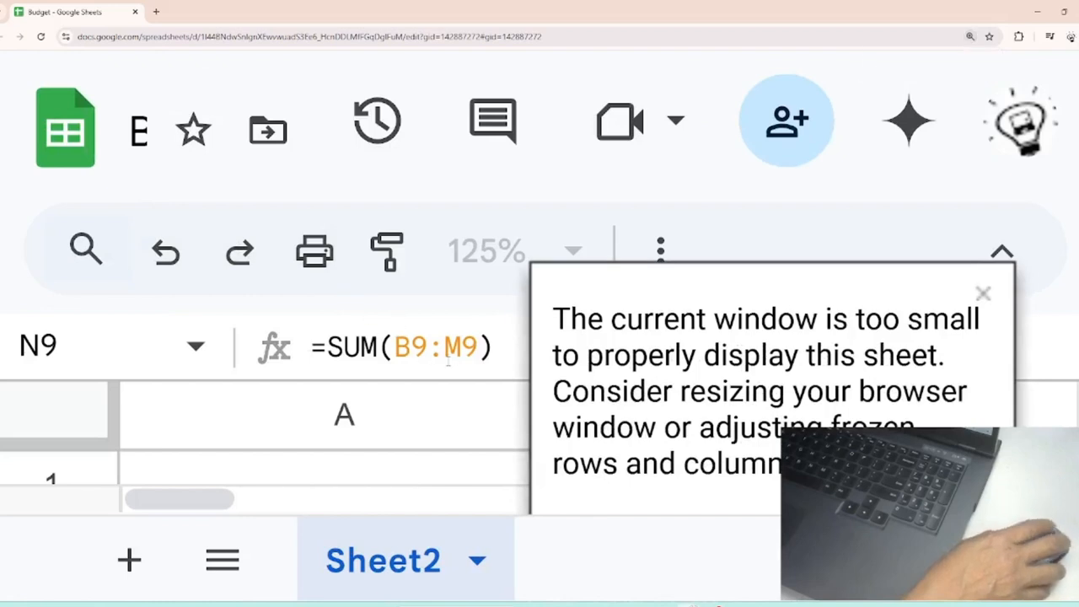
{"action": "left_click", "coordinate": [984, 294]}
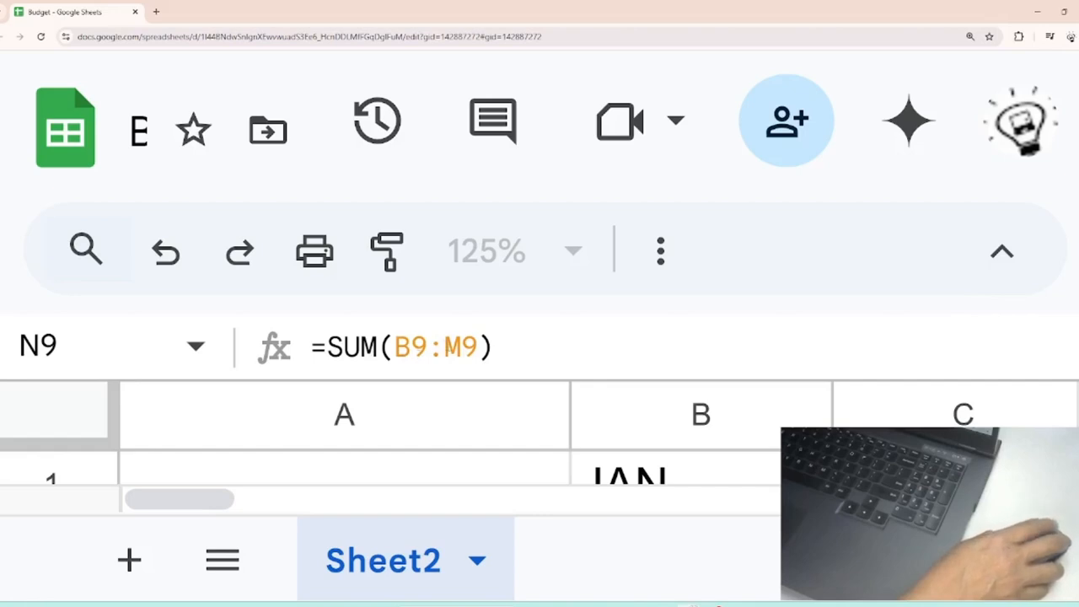
{"action": "scroll", "coordinate": [458, 352], "scroll_direction": "down", "scroll_amount": 5}
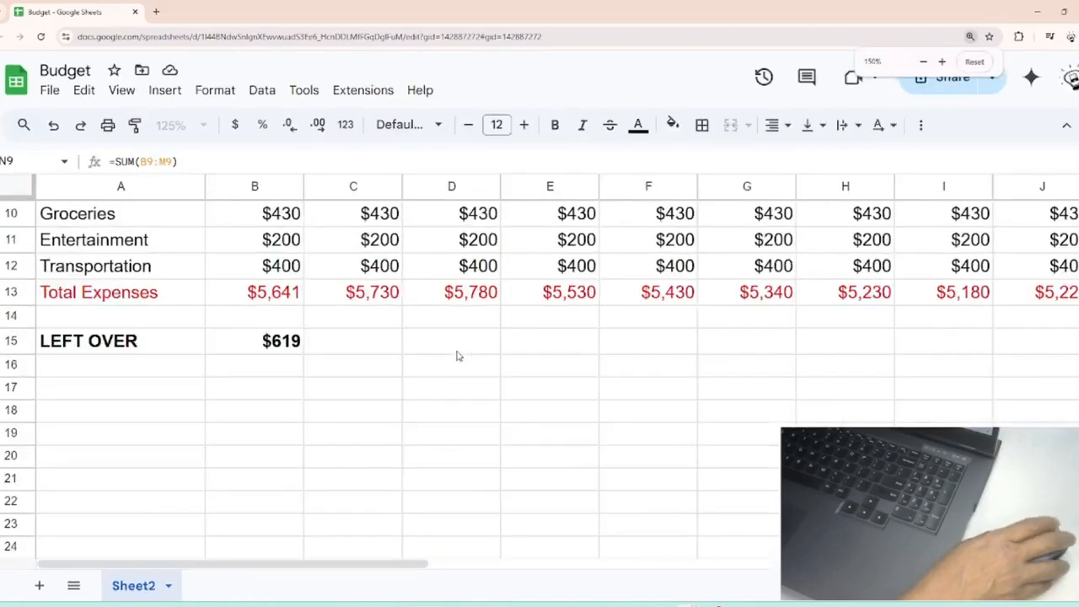
{"action": "scroll", "coordinate": [457, 356], "scroll_direction": "down", "scroll_amount": 1}
{"action": "scroll", "coordinate": [458, 355], "scroll_direction": "down", "scroll_amount": 1}
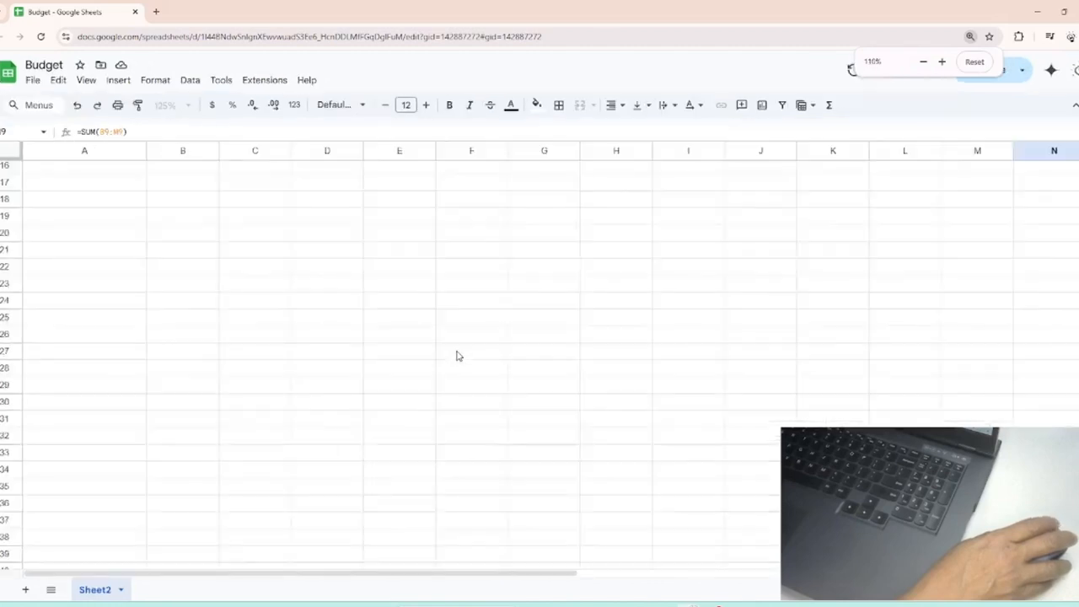
{"action": "scroll", "coordinate": [458, 355], "scroll_direction": "down", "scroll_amount": 1}
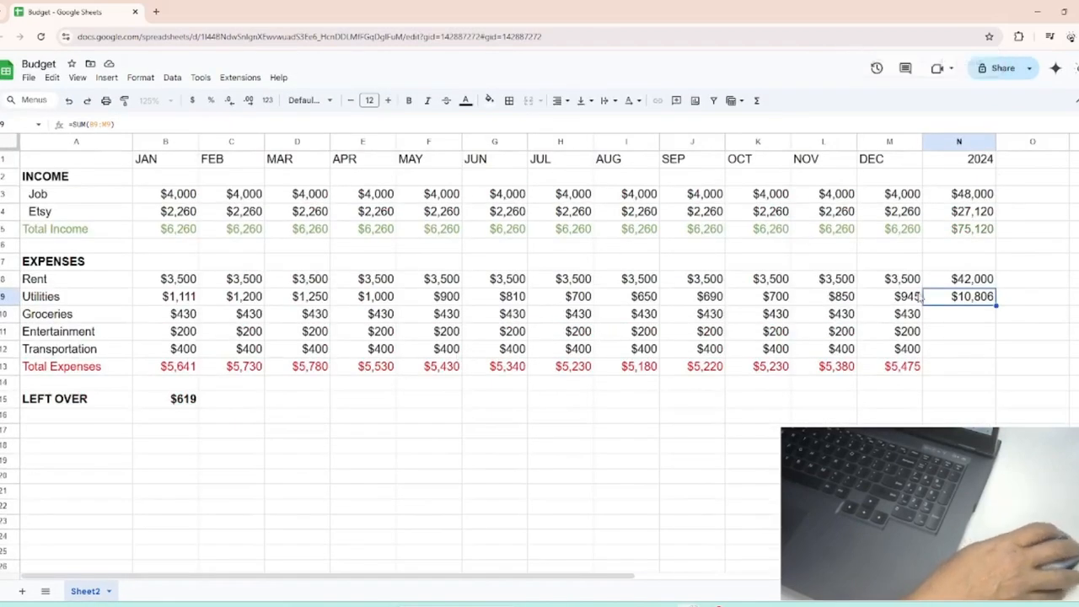
Total the Groceries expense for the year in cell N10 by accepting the suggested formula =SUM(B10:M10)
{"action": "left_click", "coordinate": [951, 318]}
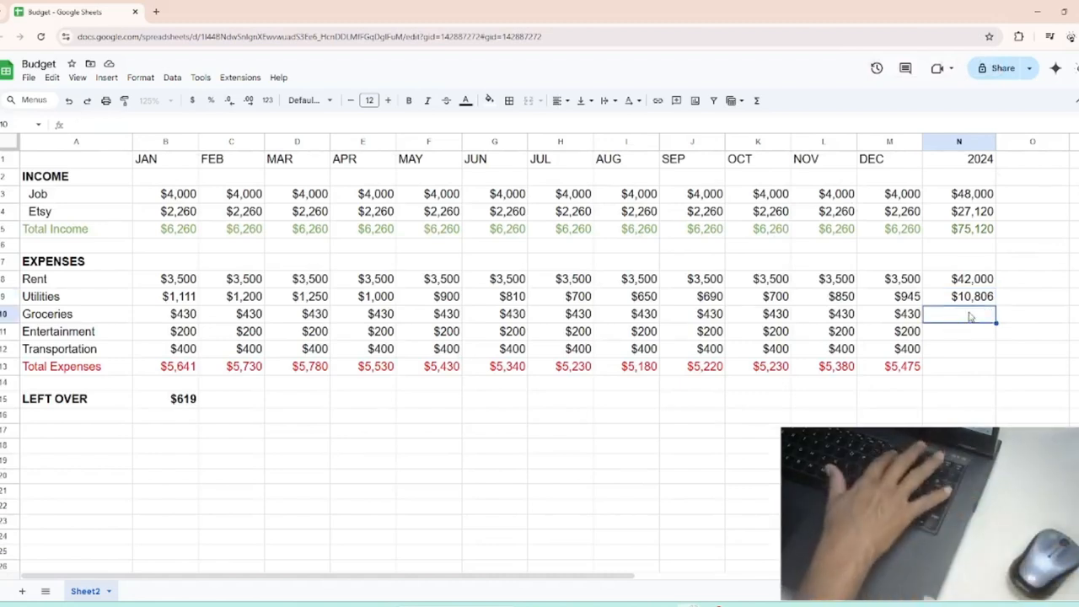
{"action": "type", "text": "="}
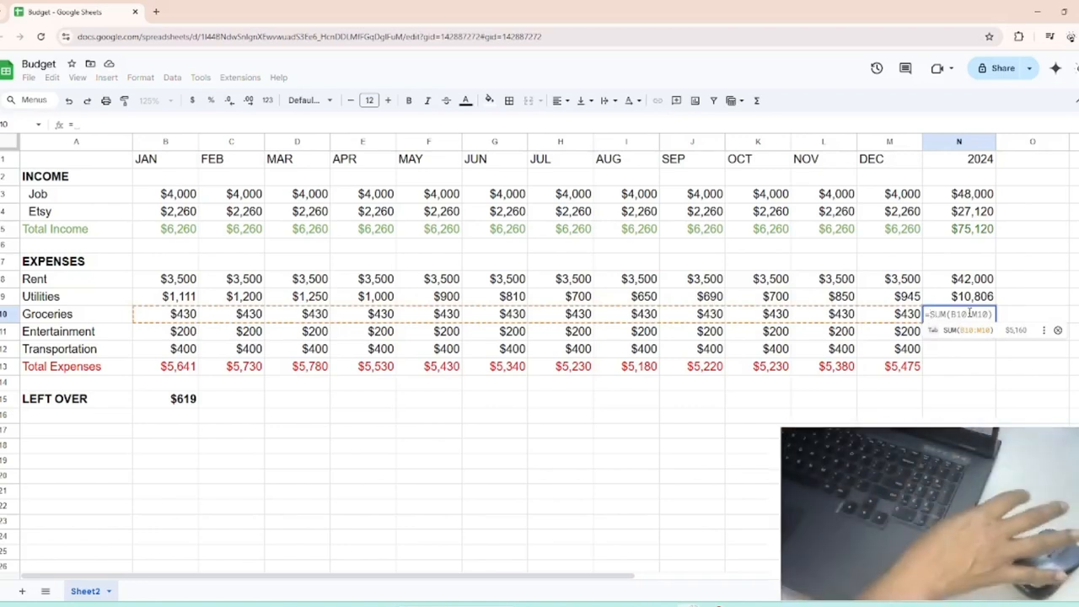
{"action": "key", "text": "Tab"}
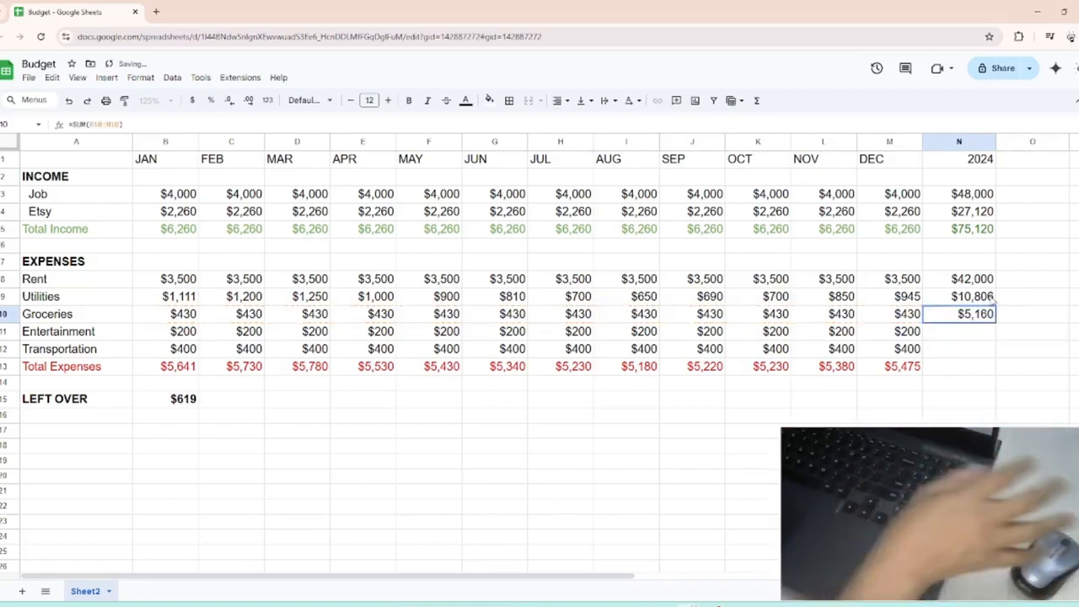
Total the Entertainment expense for January through December in cell N11 with the formula =SUM(B11:M11)
{"action": "left_click", "coordinate": [969, 332]}
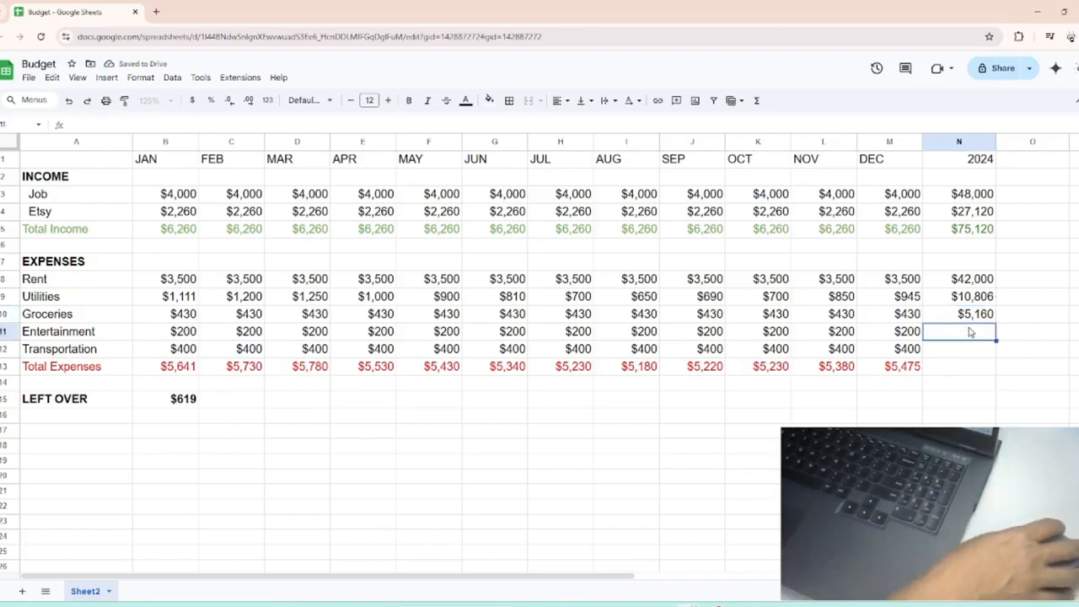
{"action": "type", "text": "="}
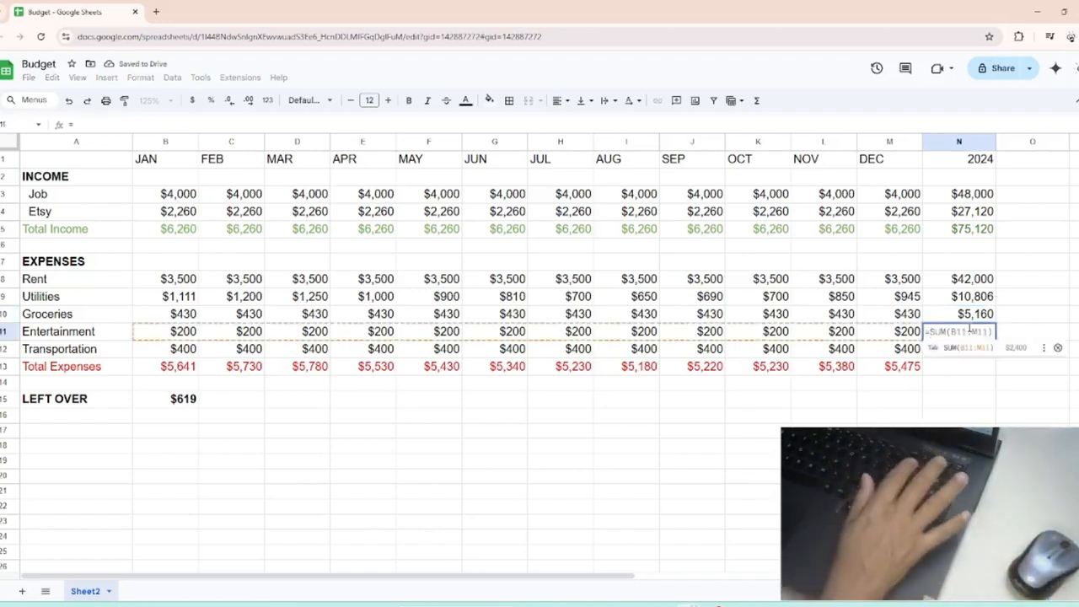
{"action": "type", "text": "SU"}
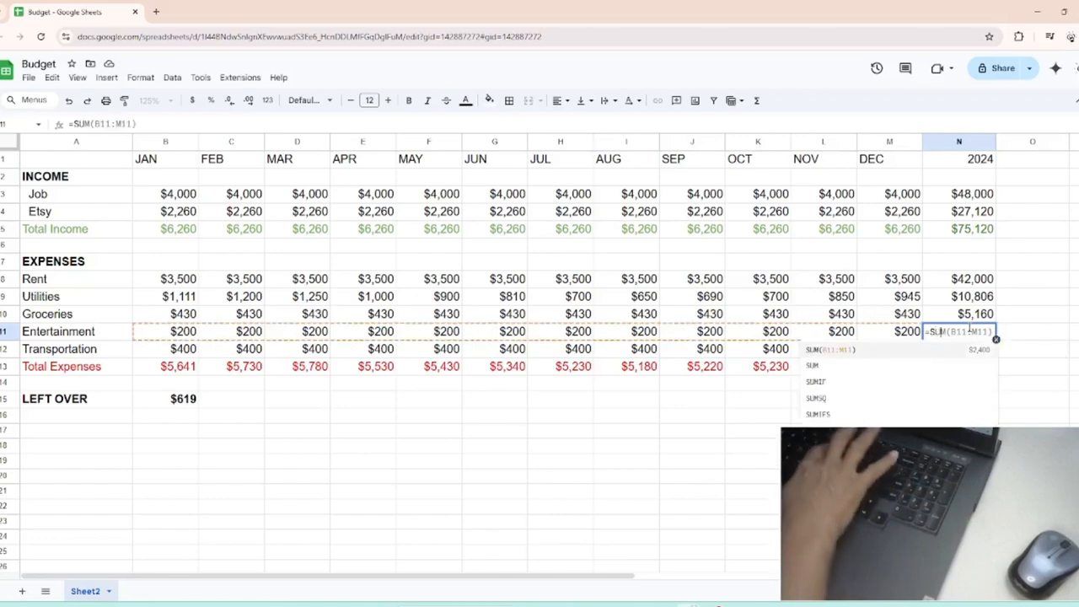
{"action": "type", "text": "M"}
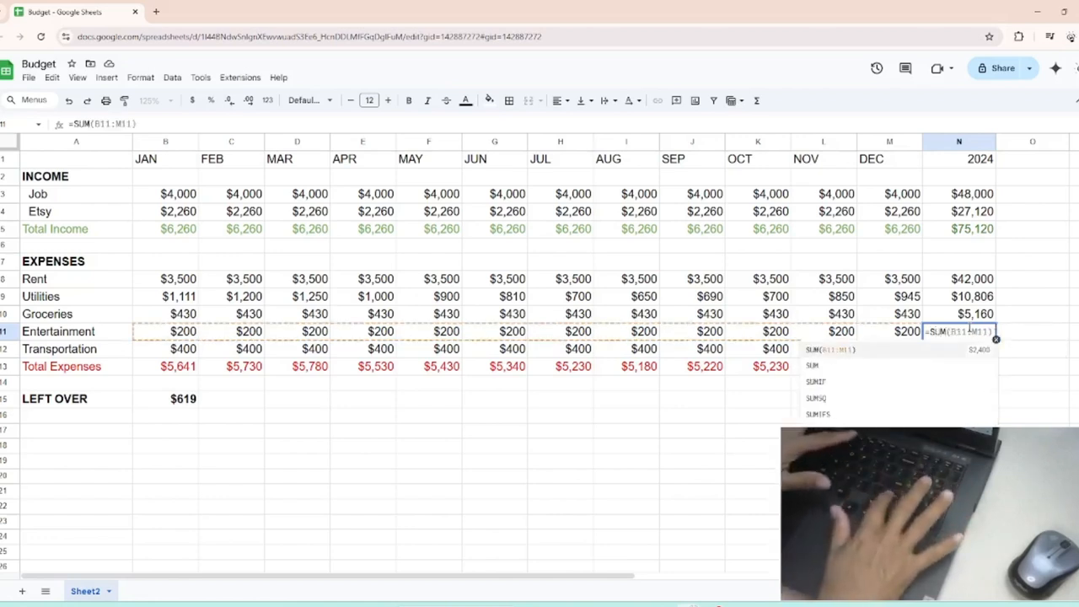
{"action": "type", "text": "("}
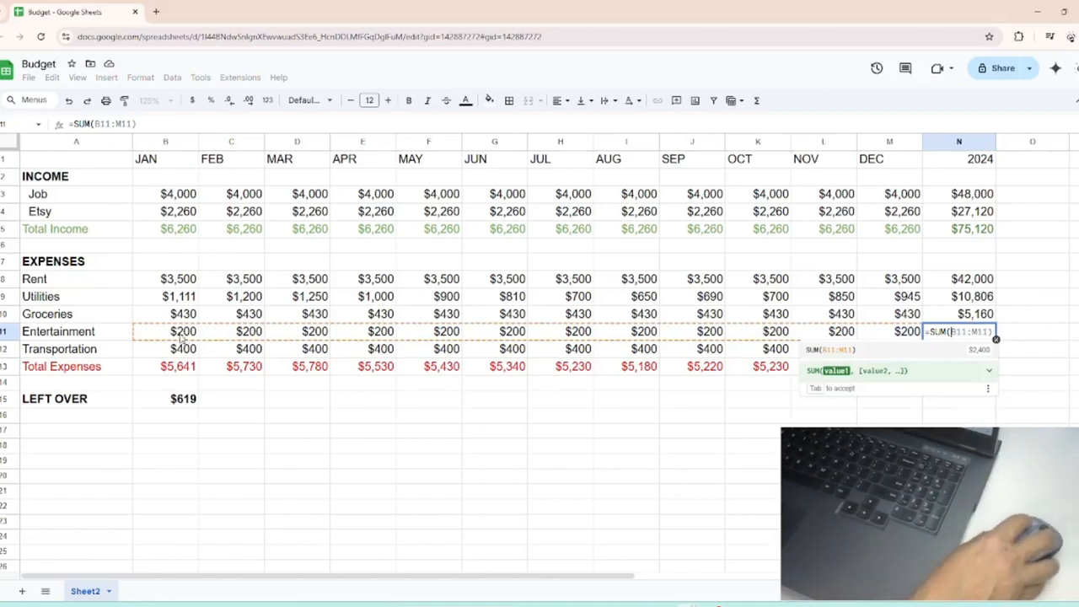
{"action": "left_click_drag", "start_coordinate": [181, 336], "coordinate": [875, 331]}
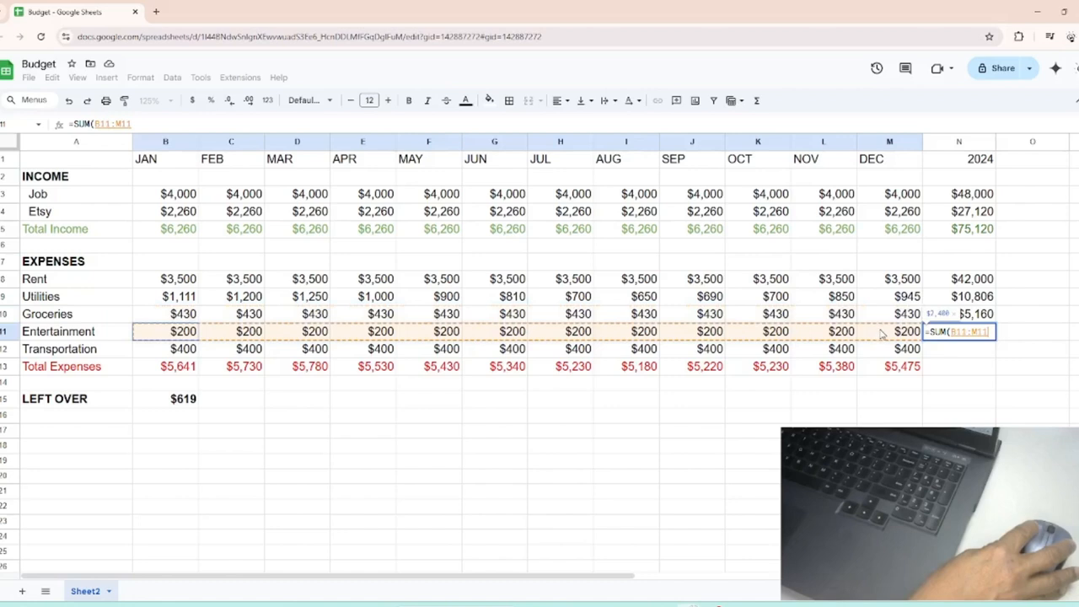
{"action": "left_click_drag", "start_coordinate": [881, 334], "coordinate": [881, 333]}
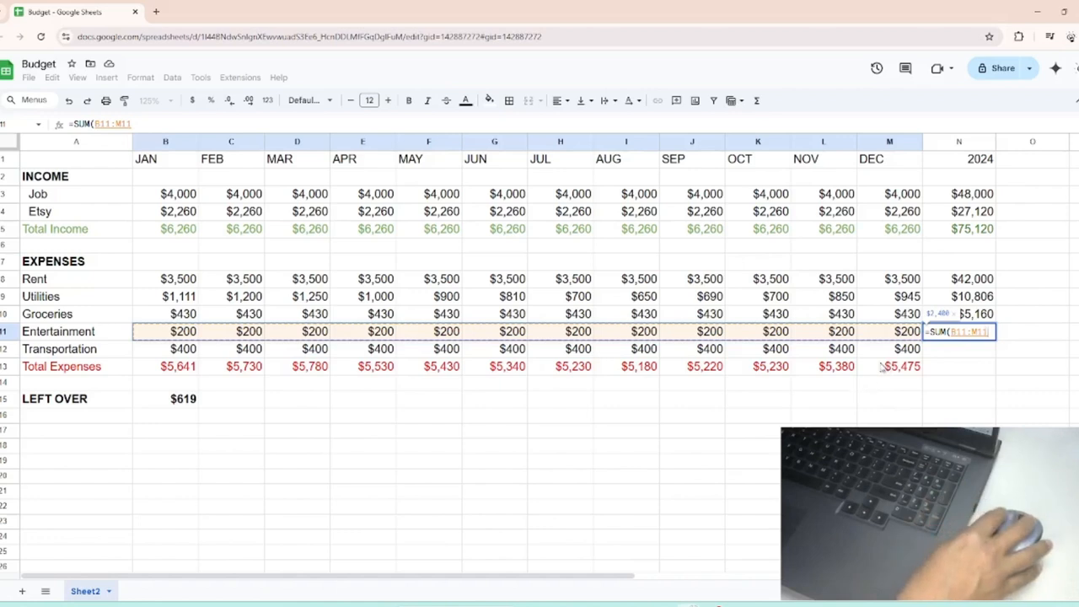
{"action": "type", "text": ")"}
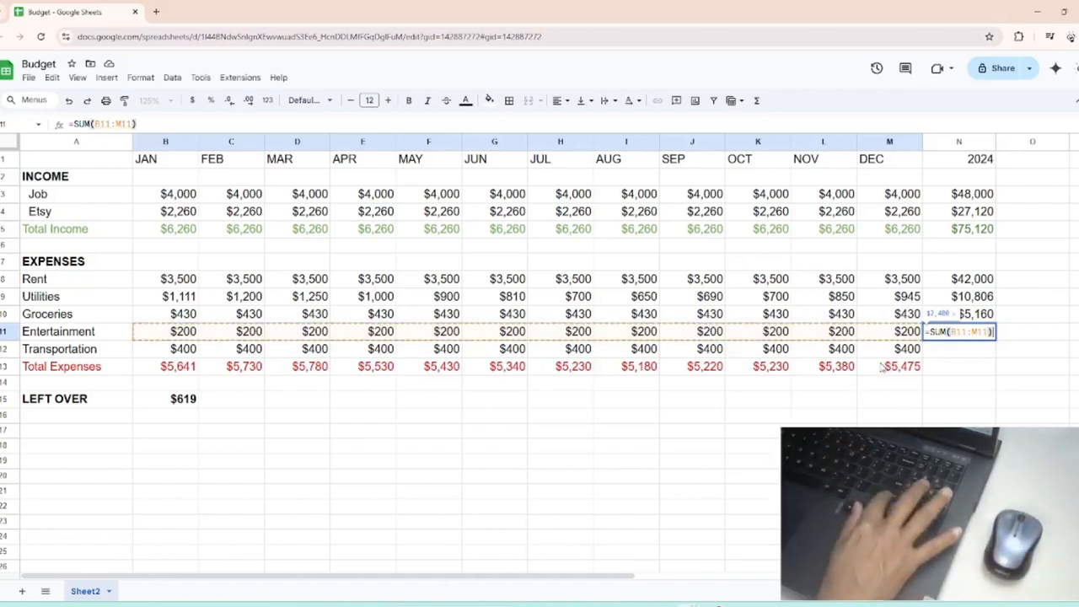
{"action": "key", "text": "Return"}
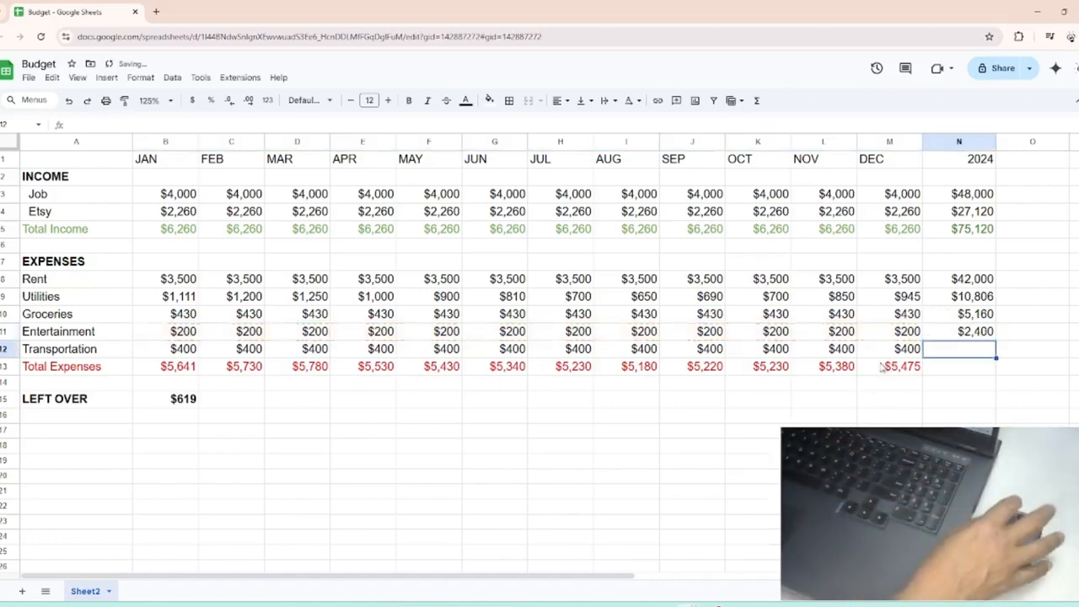
Total the Transportation expense for January through December in cell N12 with the formula =SUM(B12:M12)
{"action": "type", "text": "="}
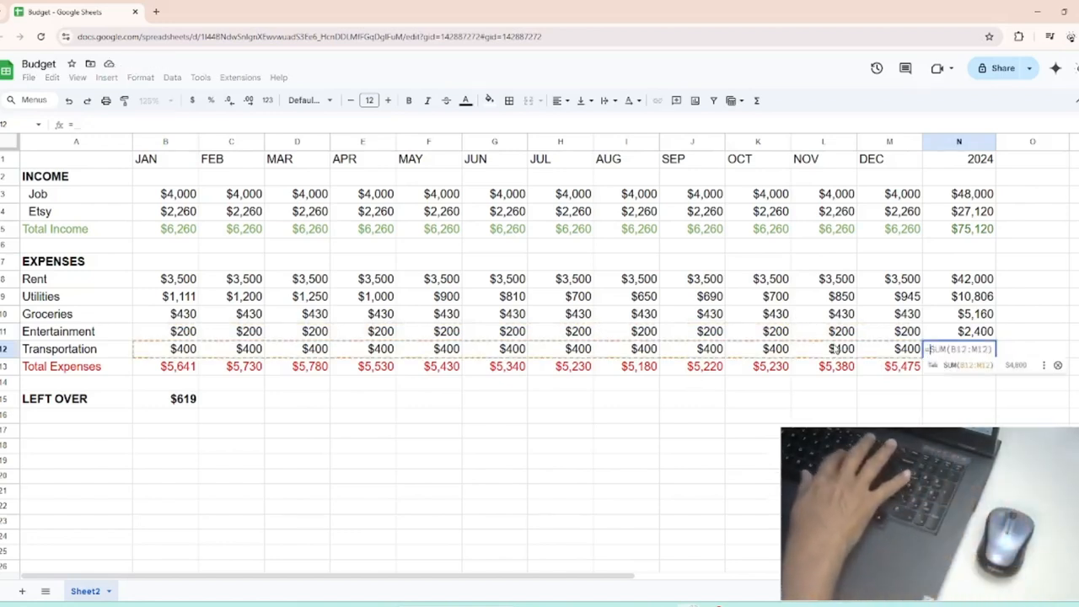
{"action": "type", "text": "SUM"}
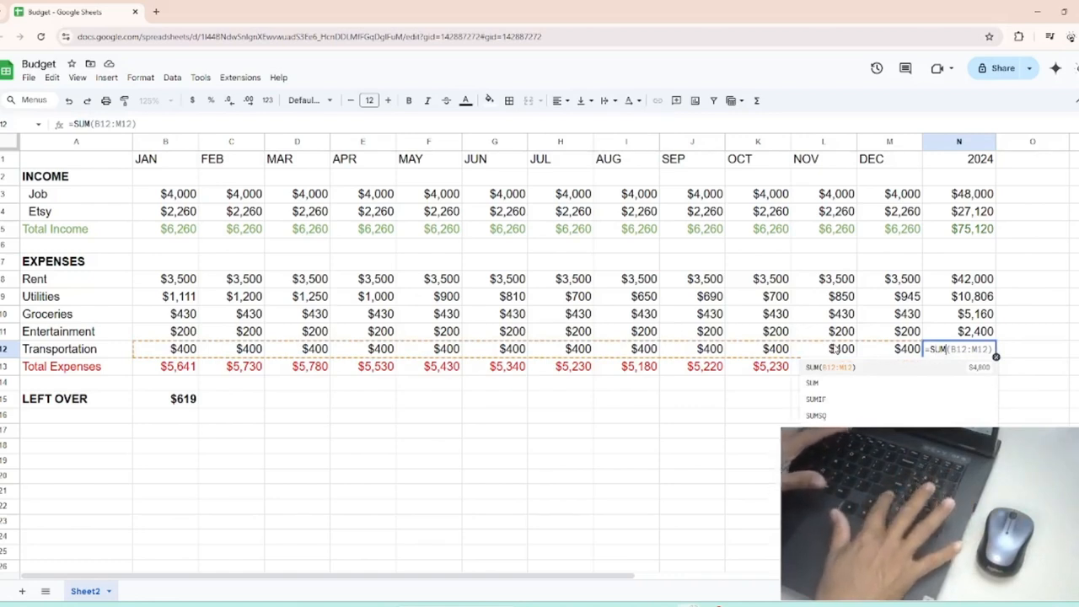
{"action": "type", "text": "("}
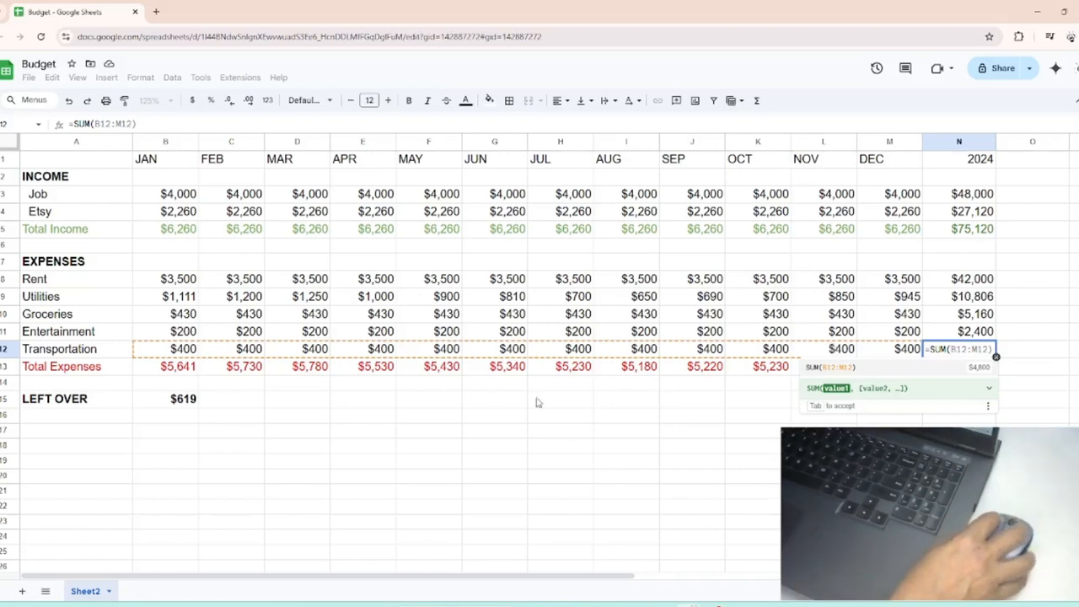
{"action": "left_click", "coordinate": [181, 352]}
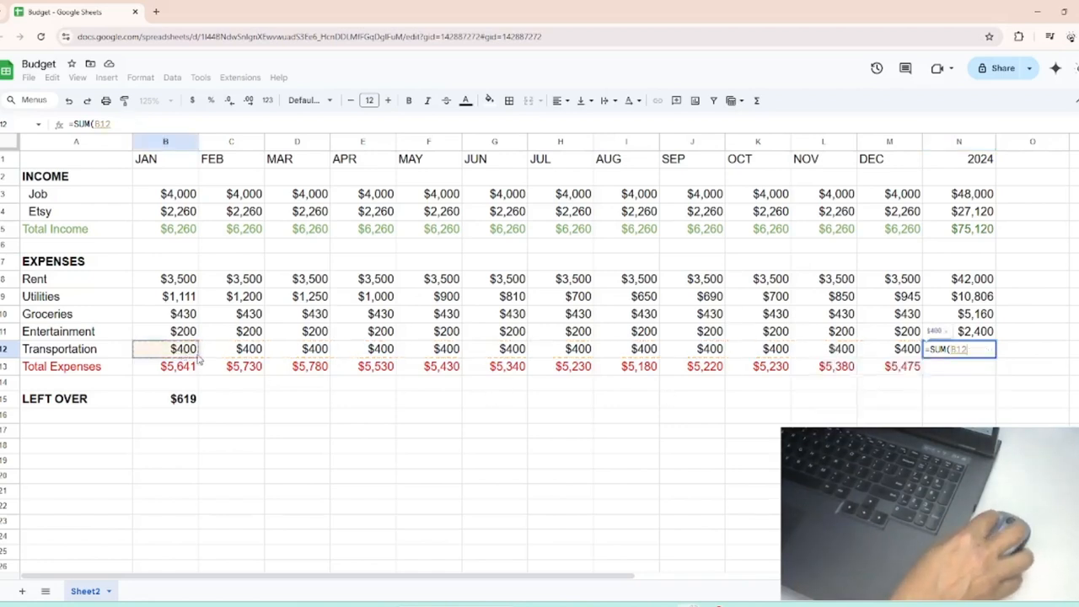
{"action": "left_click_drag", "start_coordinate": [198, 358], "coordinate": [894, 352]}
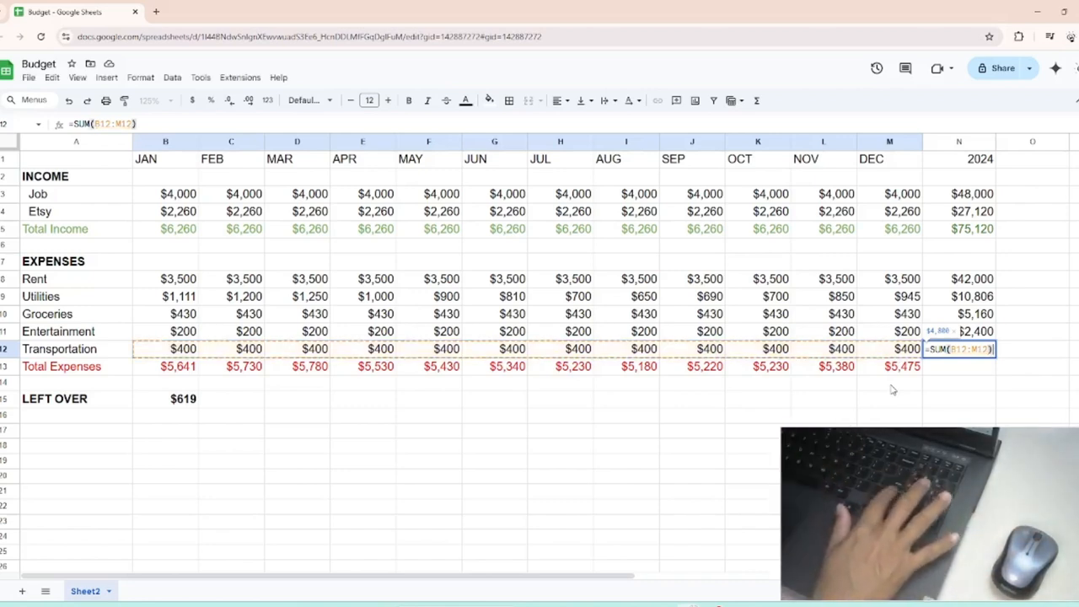
{"action": "key", "text": "Return"}
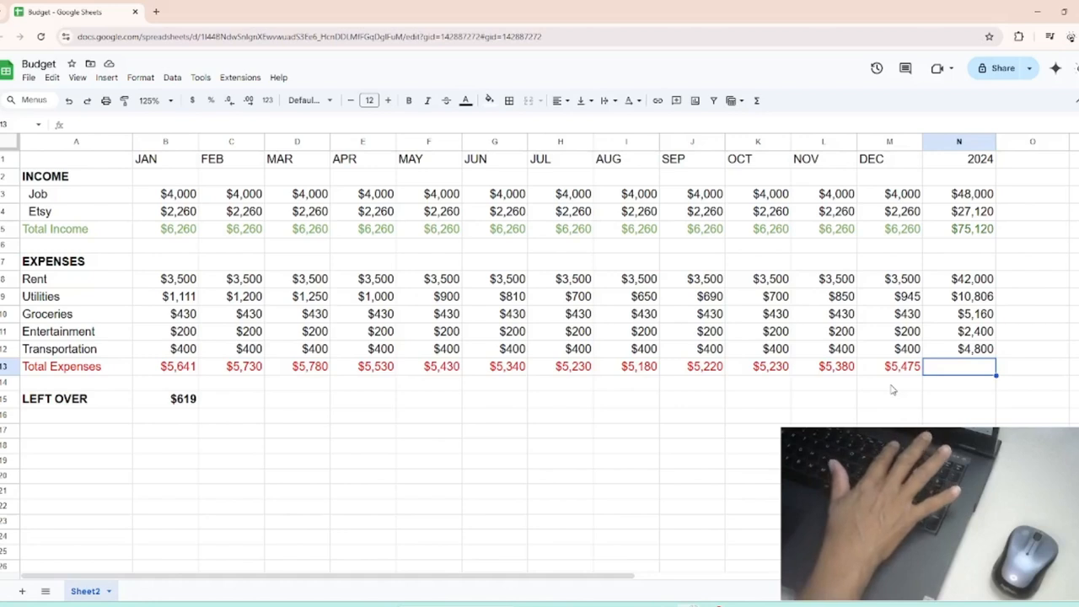
{"action": "type", "text": "="}
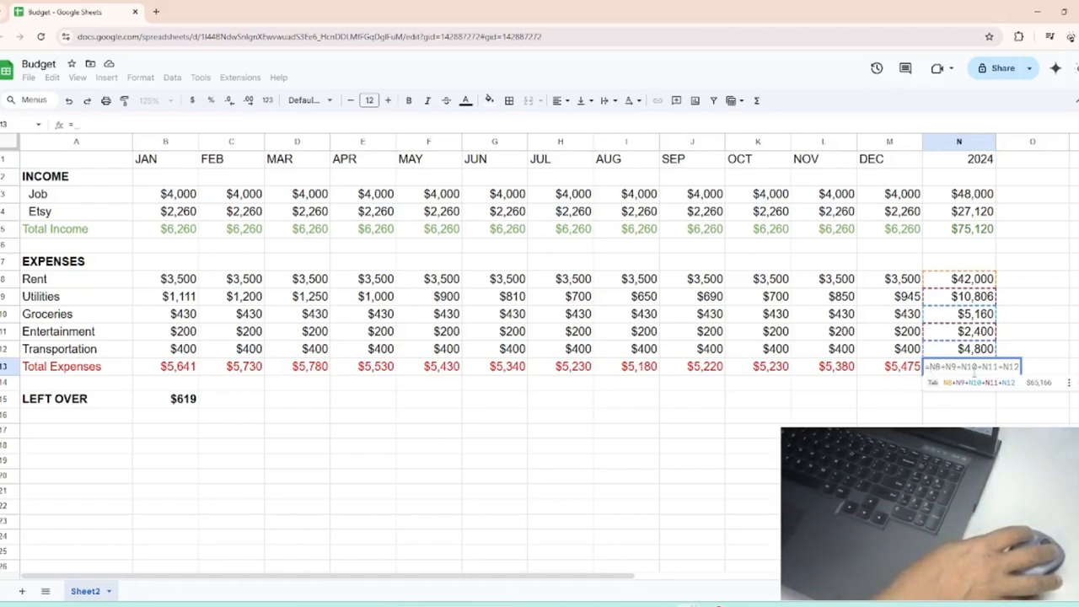
{"action": "left_click", "coordinate": [895, 371]}
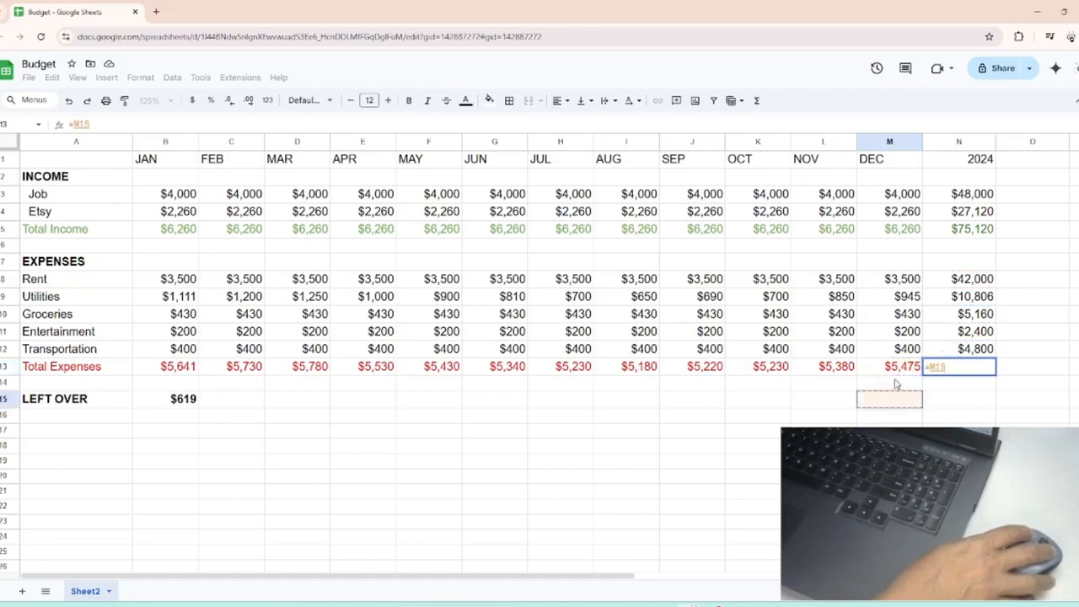
{"action": "key", "text": "Escape"}
Examine the formula behind December's Total Expenses in cell M13
{"action": "left_click", "coordinate": [899, 371]}
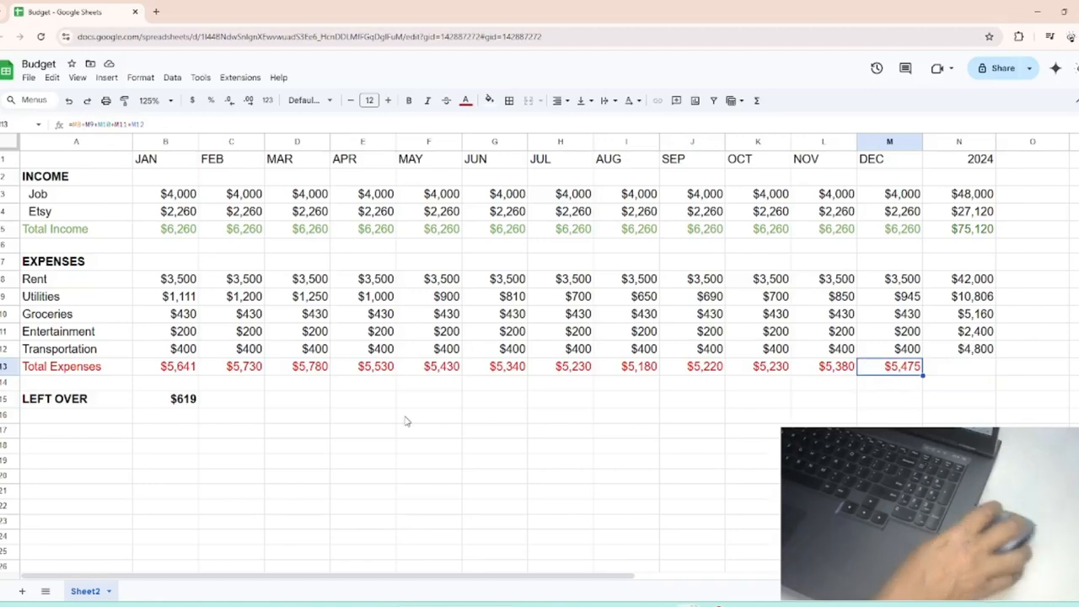
{"action": "scroll", "coordinate": [286, 196], "scroll_direction": "up", "scroll_amount": 9}
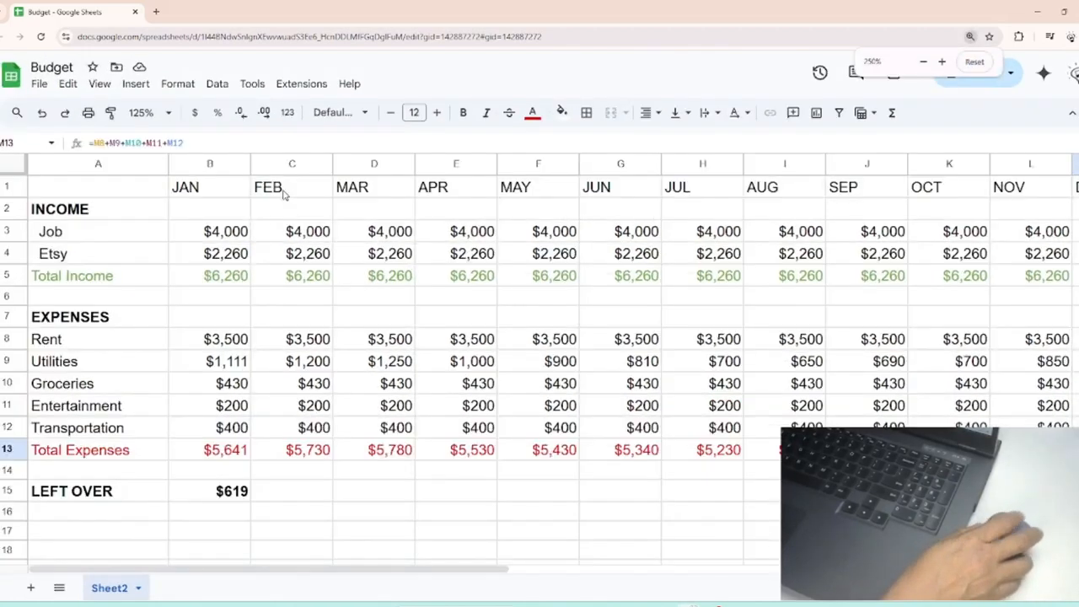
{"action": "scroll", "coordinate": [285, 196], "scroll_direction": "down", "scroll_amount": 4}
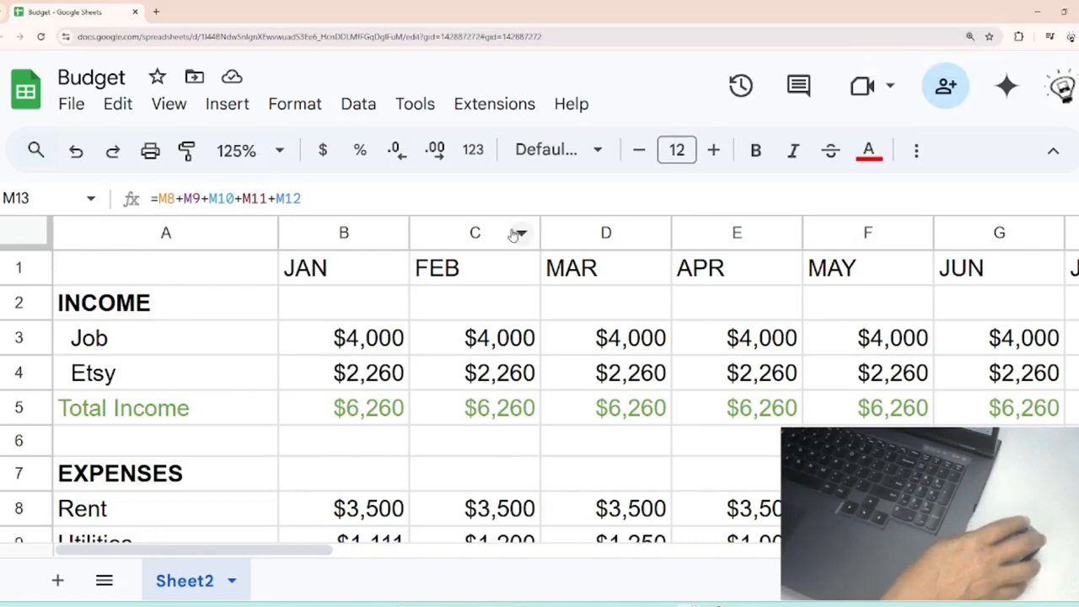
{"action": "scroll", "coordinate": [511, 234], "scroll_direction": "down", "scroll_amount": 4}
{"action": "scroll", "coordinate": [559, 250], "scroll_direction": "up", "scroll_amount": 4}
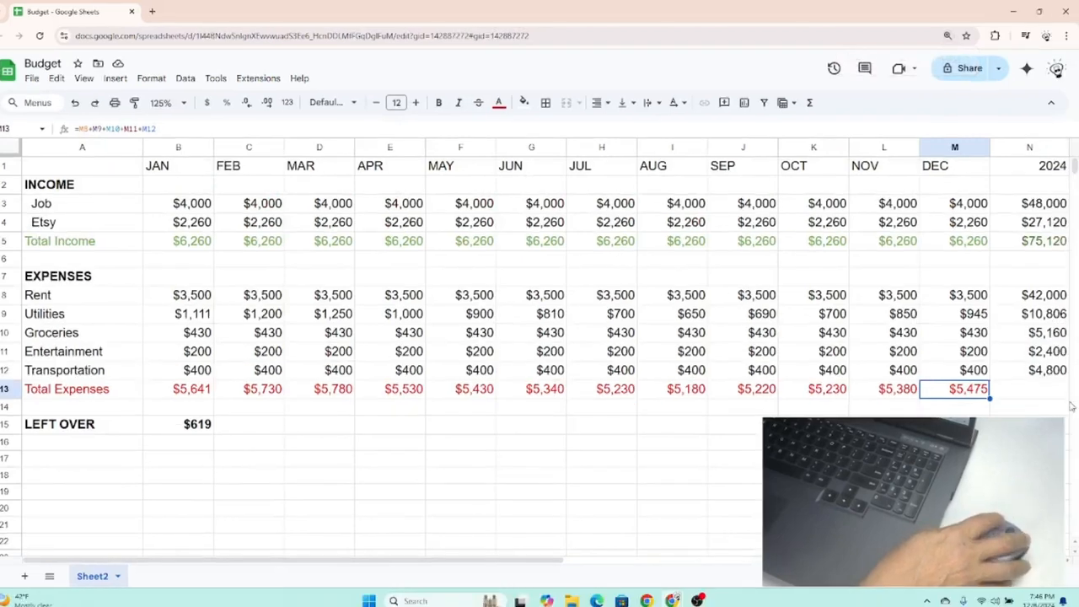
{"action": "left_click", "coordinate": [1045, 382]}
{"action": "left_click", "coordinate": [969, 389]}
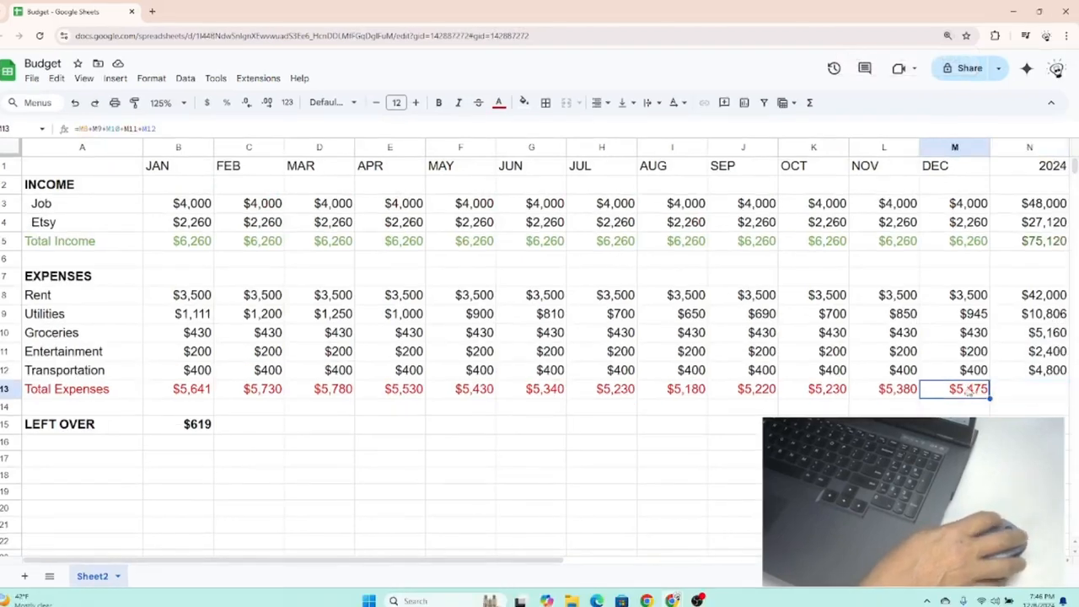
Start a SUM formula in the 2024 Total Expenses cell N13 and preview the suggested ranges N8:N12 and B13:M13
{"action": "left_click", "coordinate": [1026, 401]}
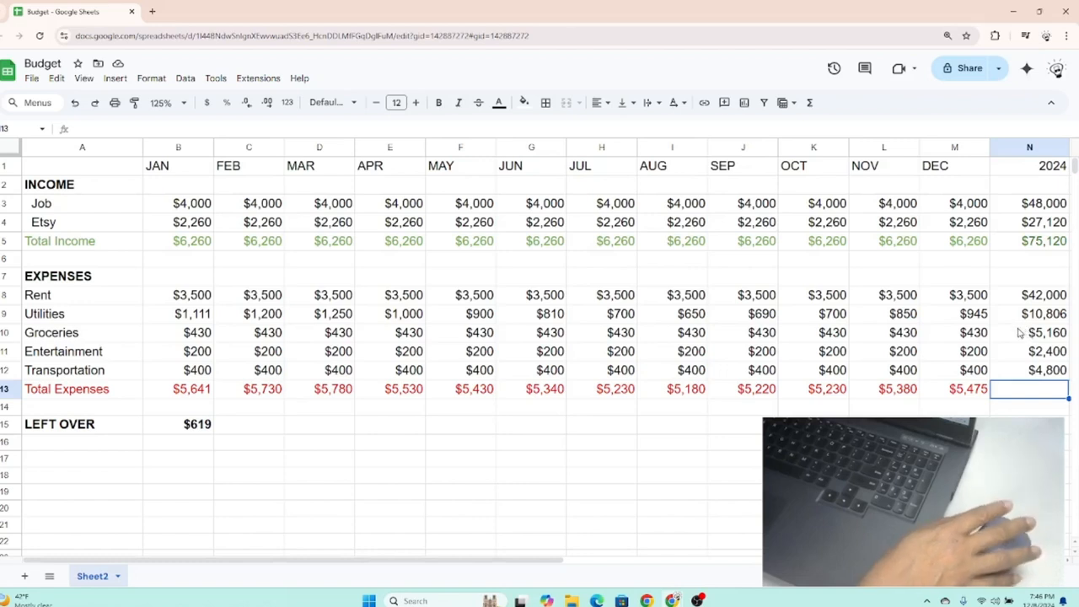
{"action": "type", "text": "="}
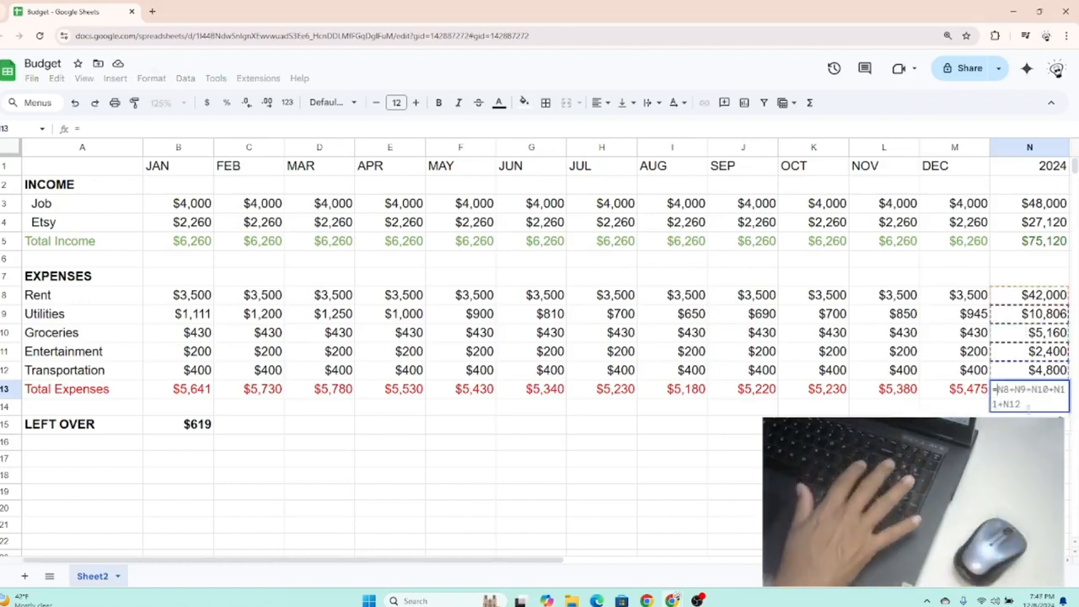
{"action": "key", "text": "Tab"}
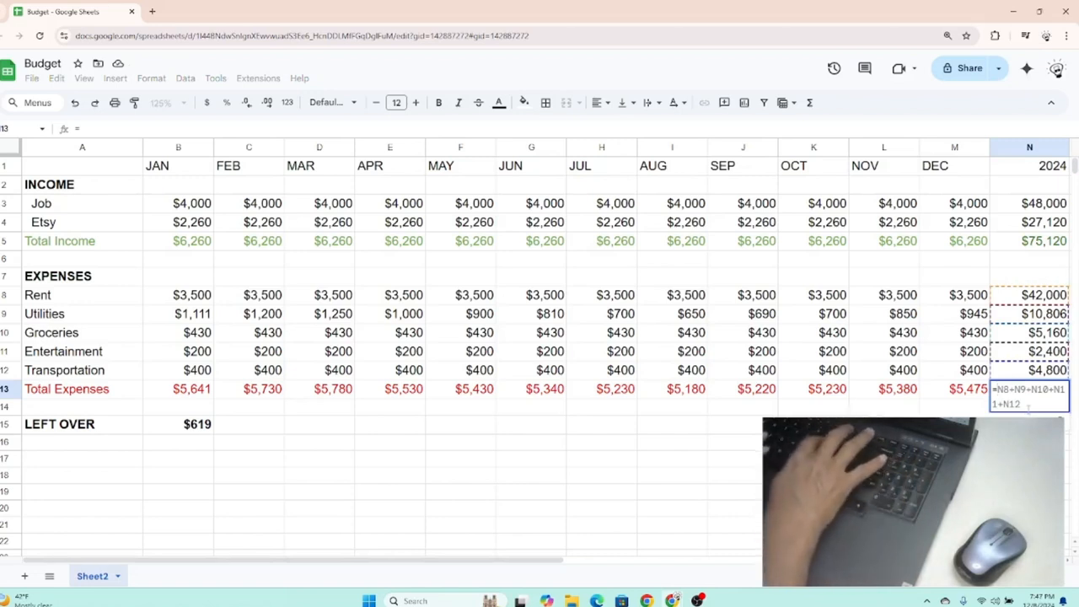
{"action": "type", "text": "SUM(N8:N12"}
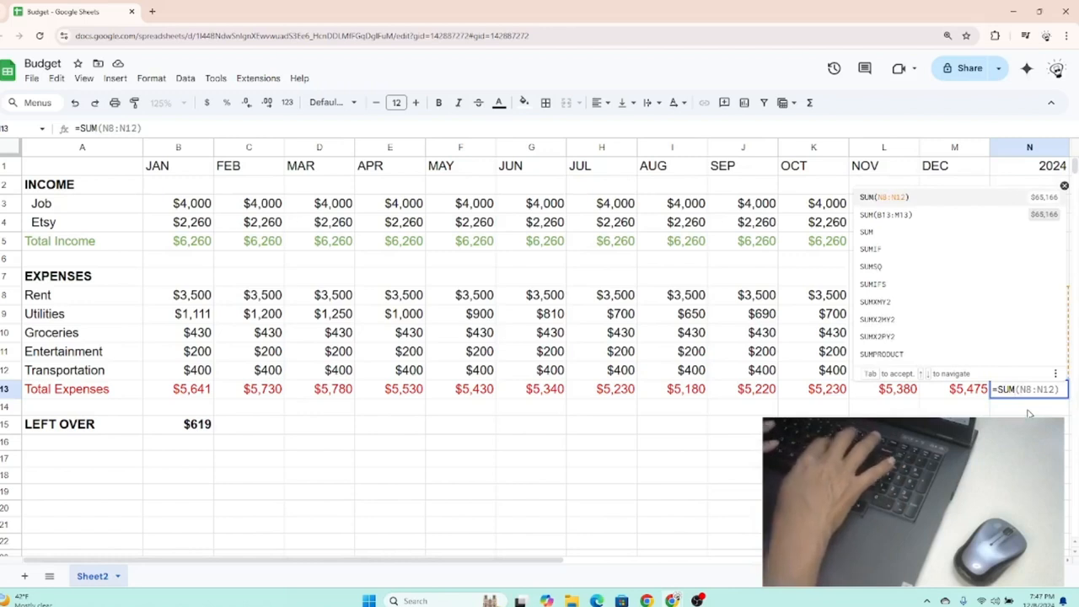
{"action": "key", "text": "Down"}
{"action": "key", "text": "Tab"}
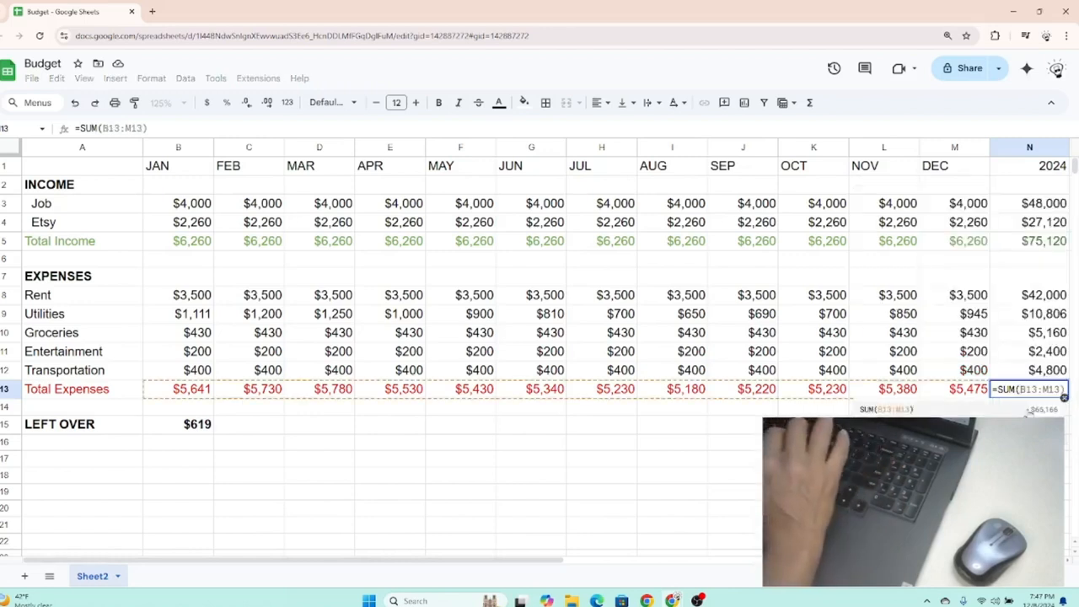
{"action": "key", "text": "BackSpace"}
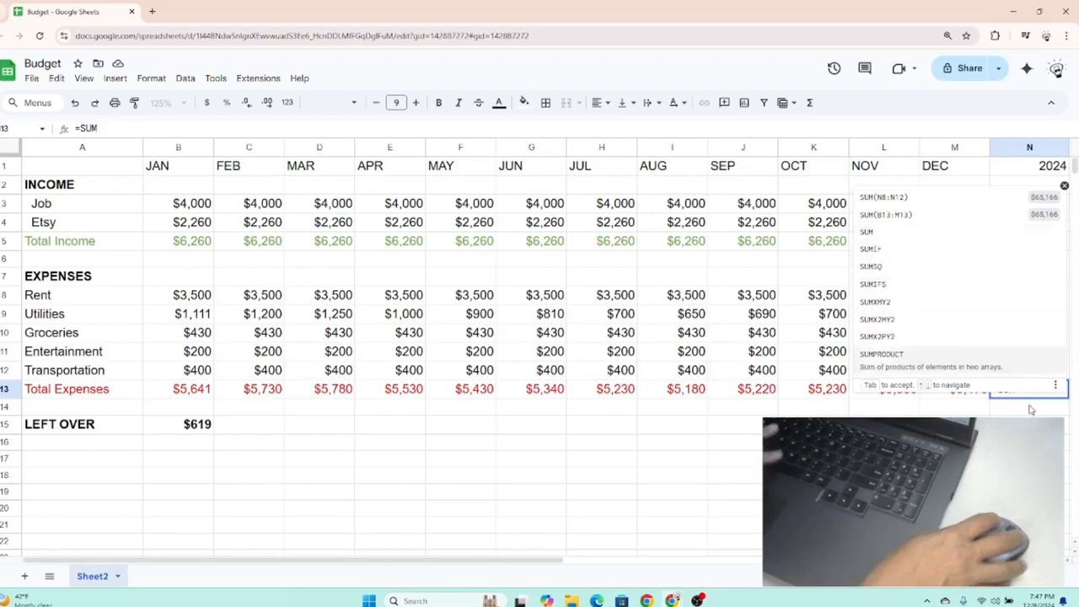
{"action": "key", "text": "BackSpace"}
{"action": "key", "text": "BackSpace"}
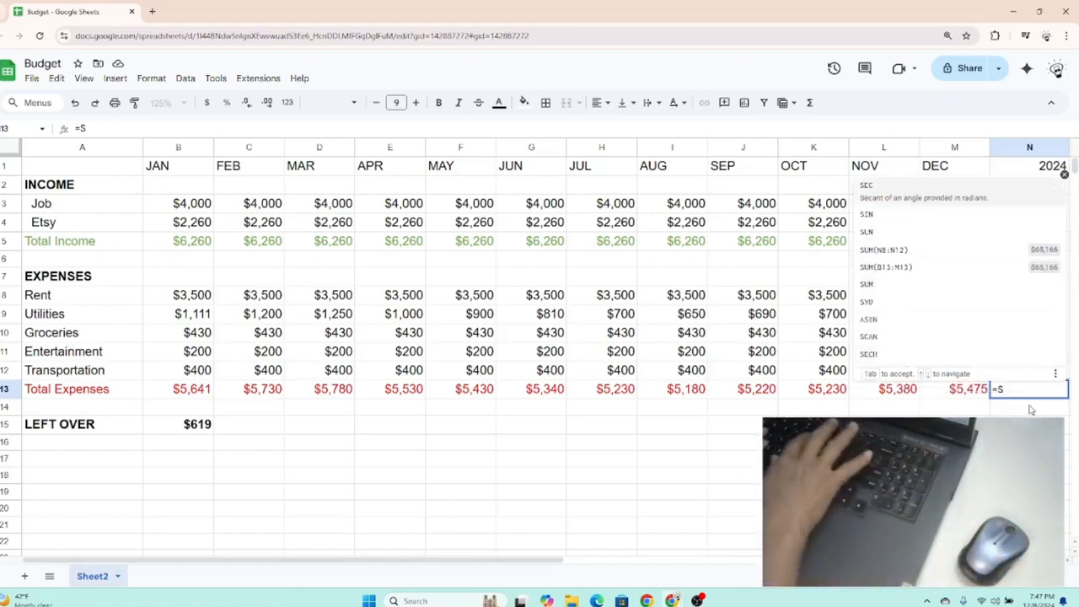
Total the yearly expenses from Rent through Transportation in cell N13 with the formula =SUM(N8:N12)
{"action": "type", "text": "UM"}
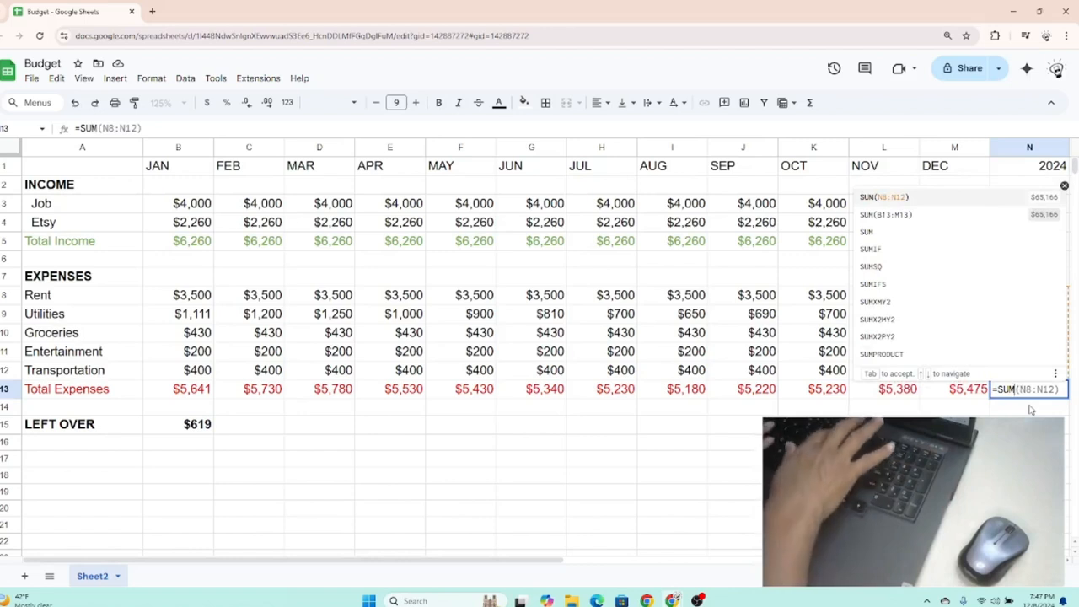
{"action": "key", "text": "Down"}
{"action": "key", "text": "Tab"}
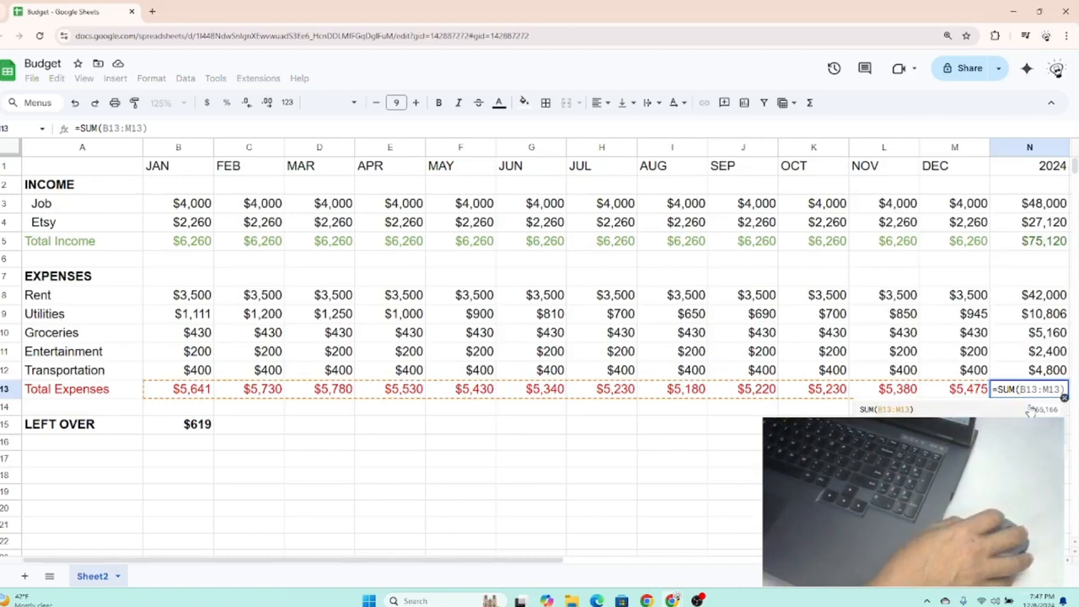
{"action": "left_click", "coordinate": [1020, 296]}
{"action": "left_click_drag", "start_coordinate": [1020, 296], "coordinate": [1037, 371]}
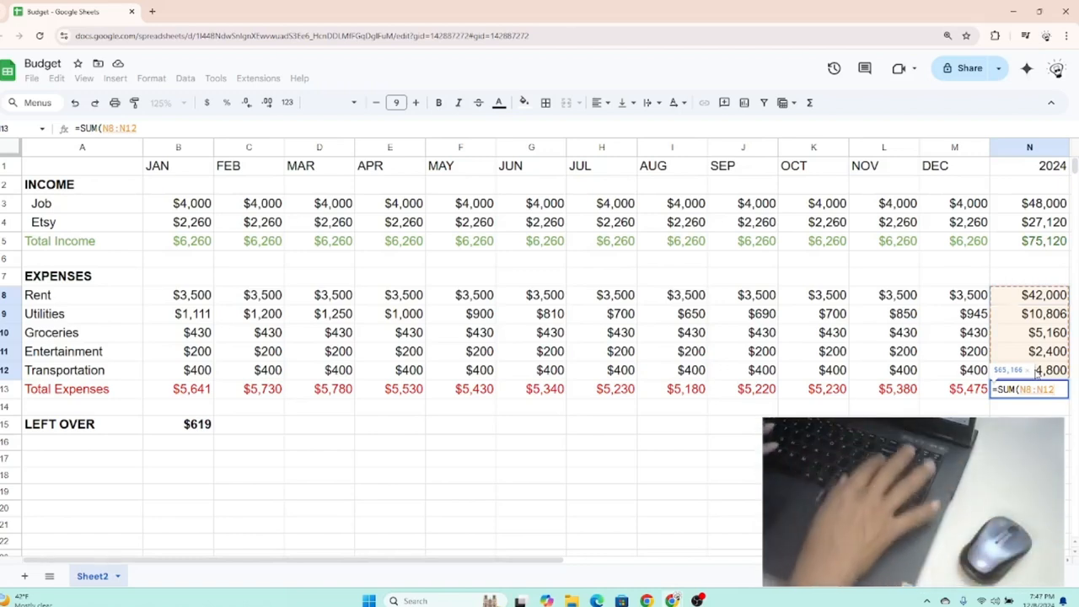
{"action": "key", "text": "Return"}
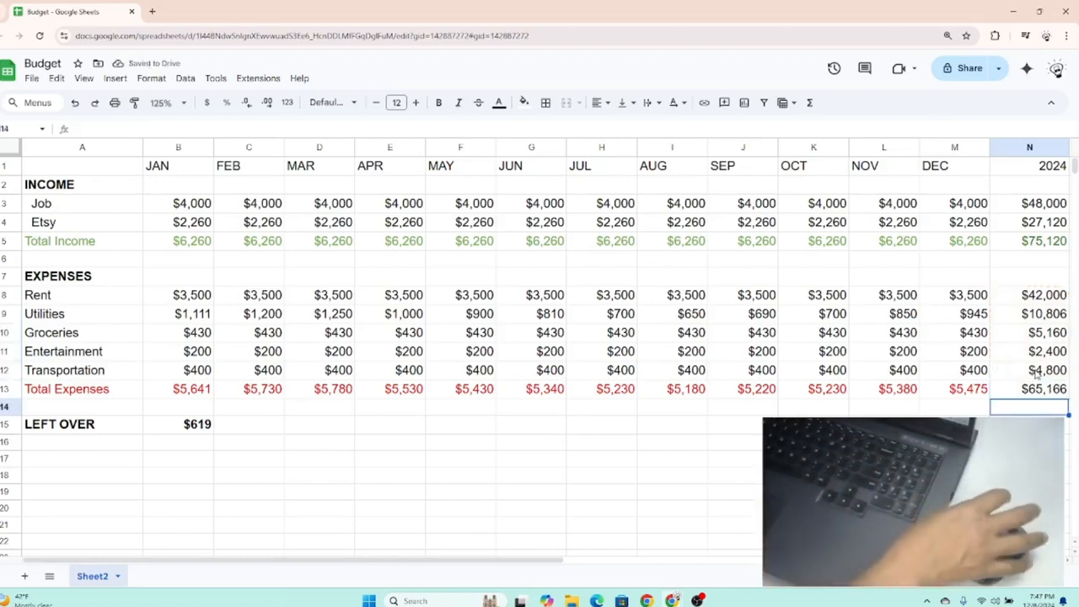
{"action": "left_click", "coordinate": [263, 429]}
Color the 2024 Total Expenses amount in cell N13 red to match the rest of its row
{"action": "left_click", "coordinate": [1016, 393]}
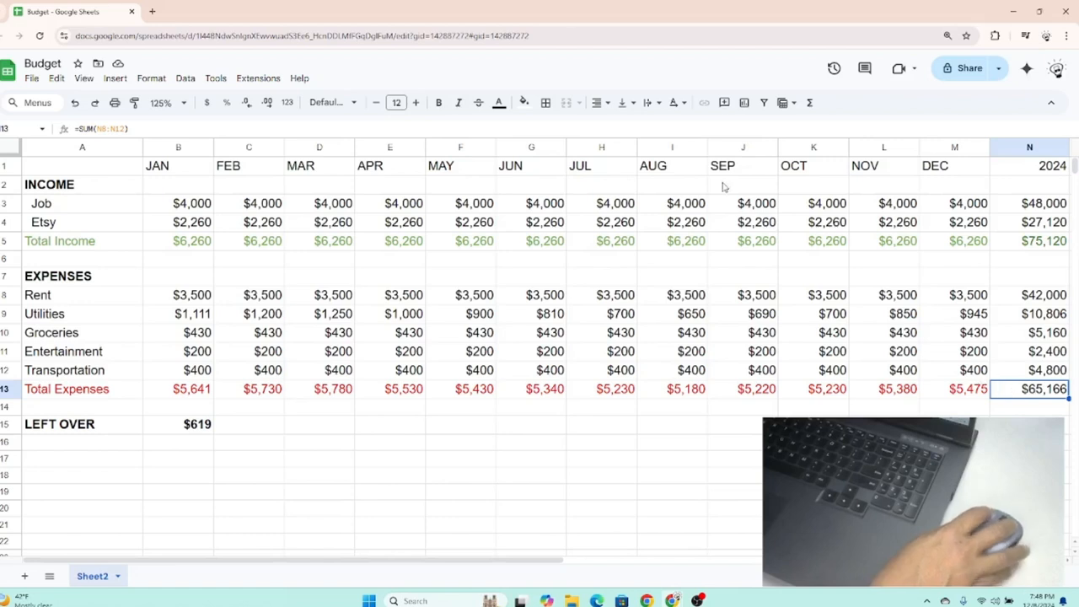
{"action": "left_click", "coordinate": [499, 103]}
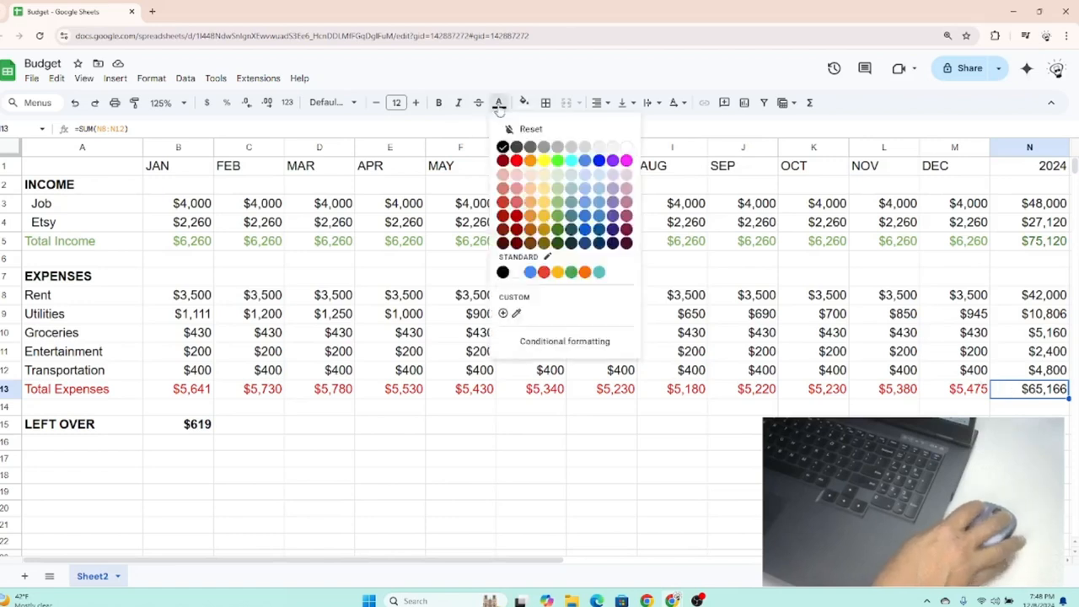
{"action": "left_click", "coordinate": [516, 161]}
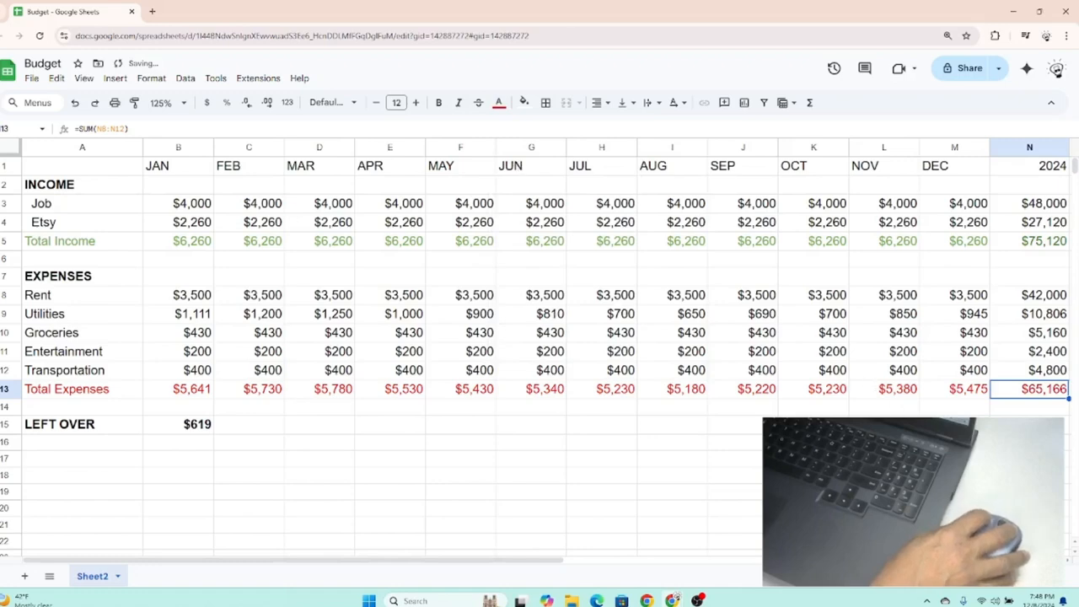
{"action": "left_click", "coordinate": [883, 442]}
Copy January's Left Over formula =B5-B13 from cell B15 into C15:N15, covering February through December and 2024
{"action": "scroll", "coordinate": [390, 250], "scroll_direction": "down", "scroll_amount": 5}
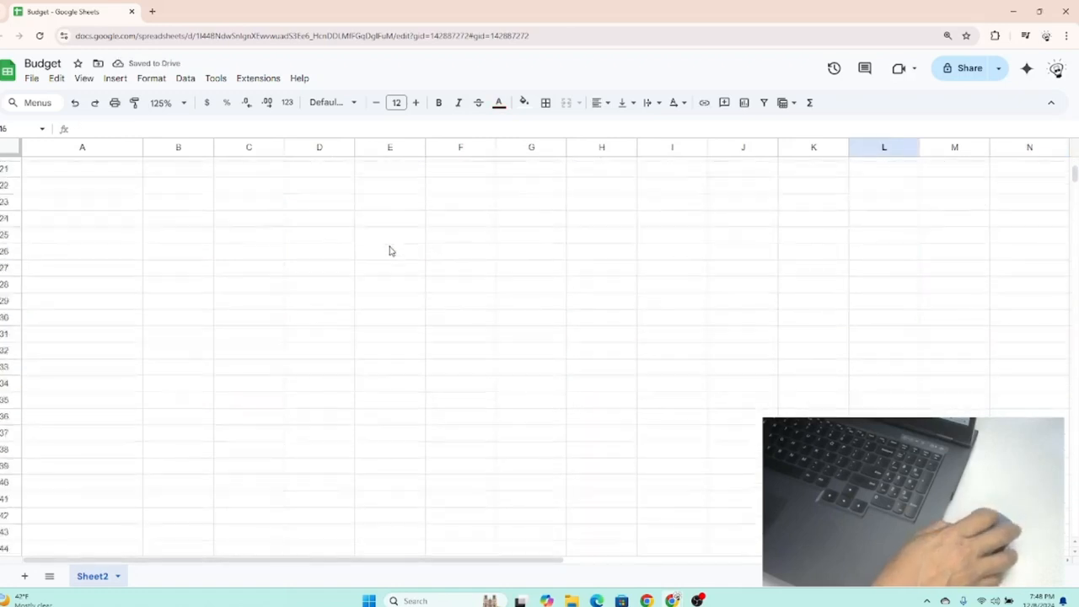
{"action": "scroll", "coordinate": [390, 250], "scroll_direction": "up", "scroll_amount": 5}
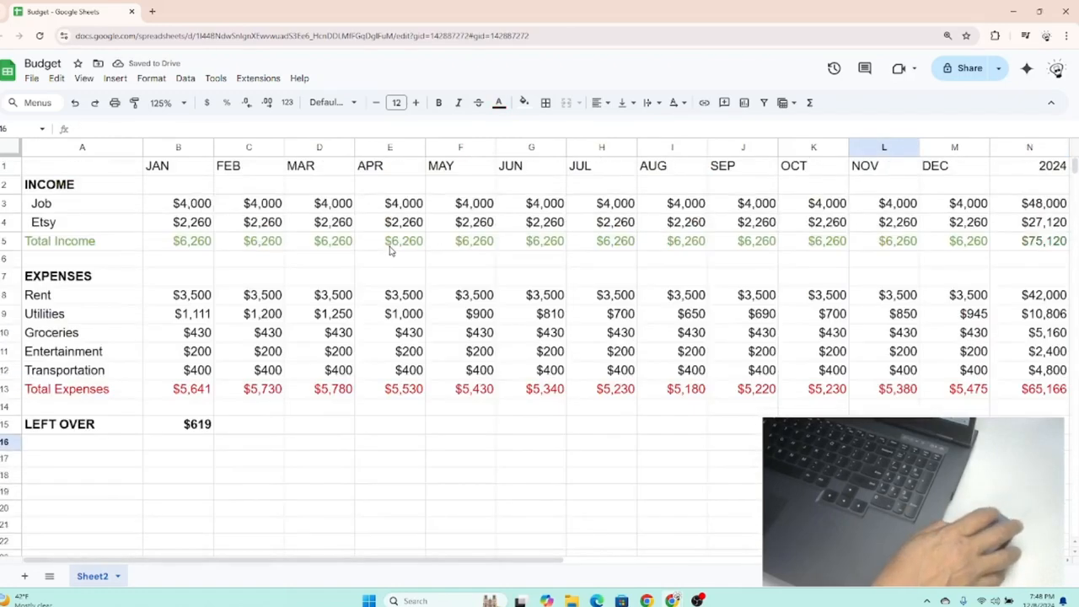
{"action": "left_click", "coordinate": [165, 102]}
{"action": "left_click", "coordinate": [165, 186]}
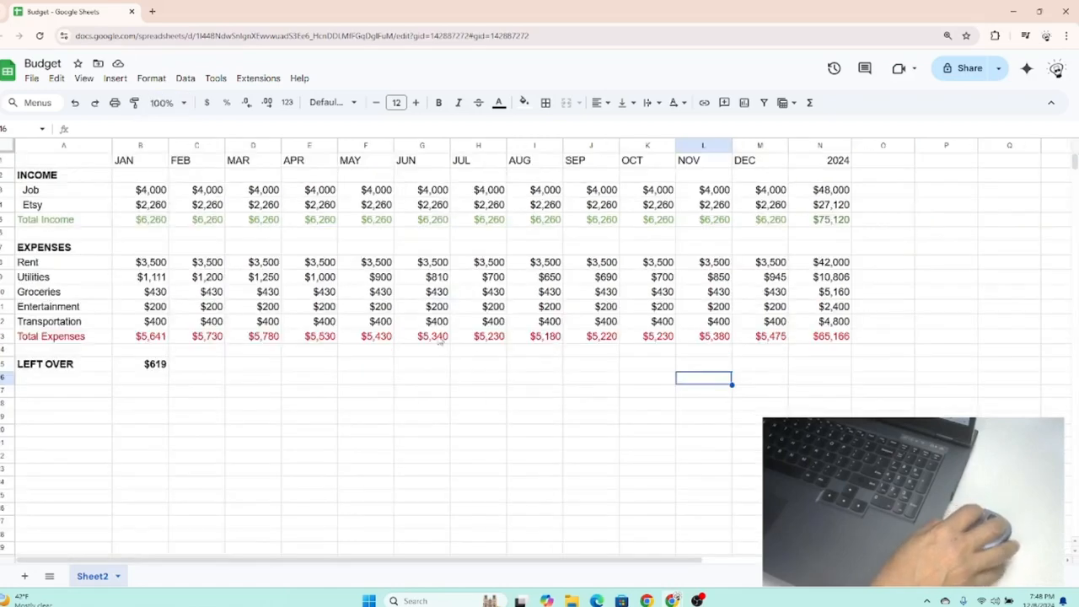
{"action": "left_click", "coordinate": [154, 369]}
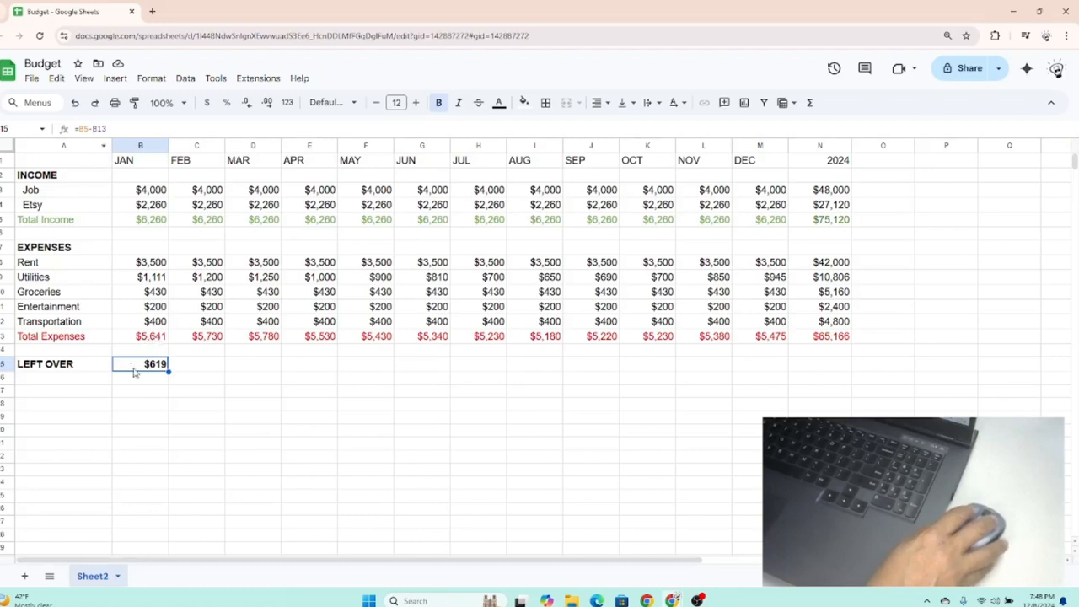
{"action": "left_click", "coordinate": [187, 369]}
{"action": "left_click", "coordinate": [246, 369]}
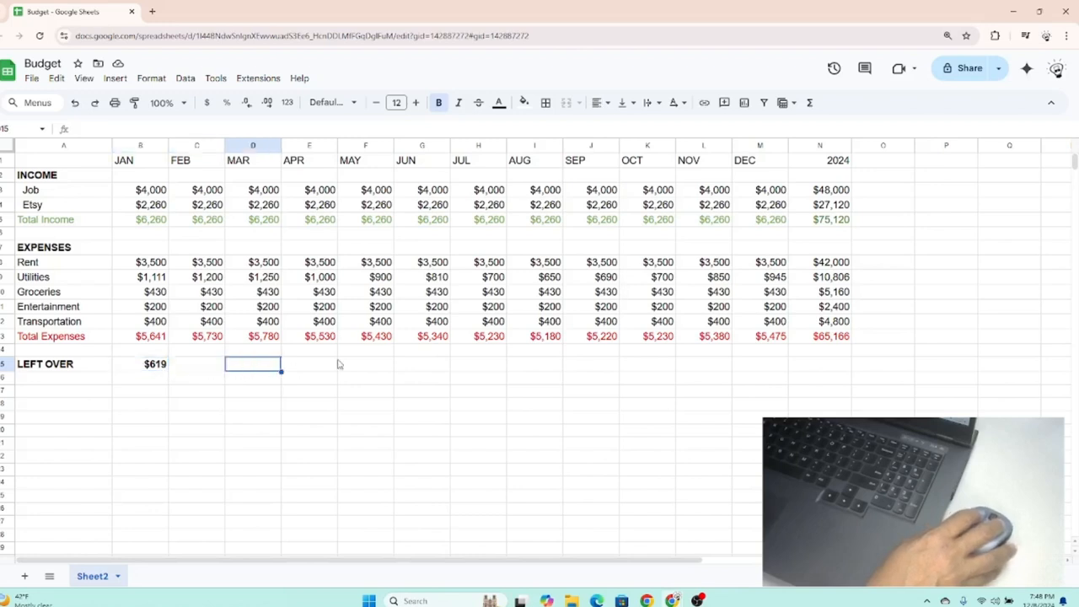
{"action": "left_click", "coordinate": [151, 368]}
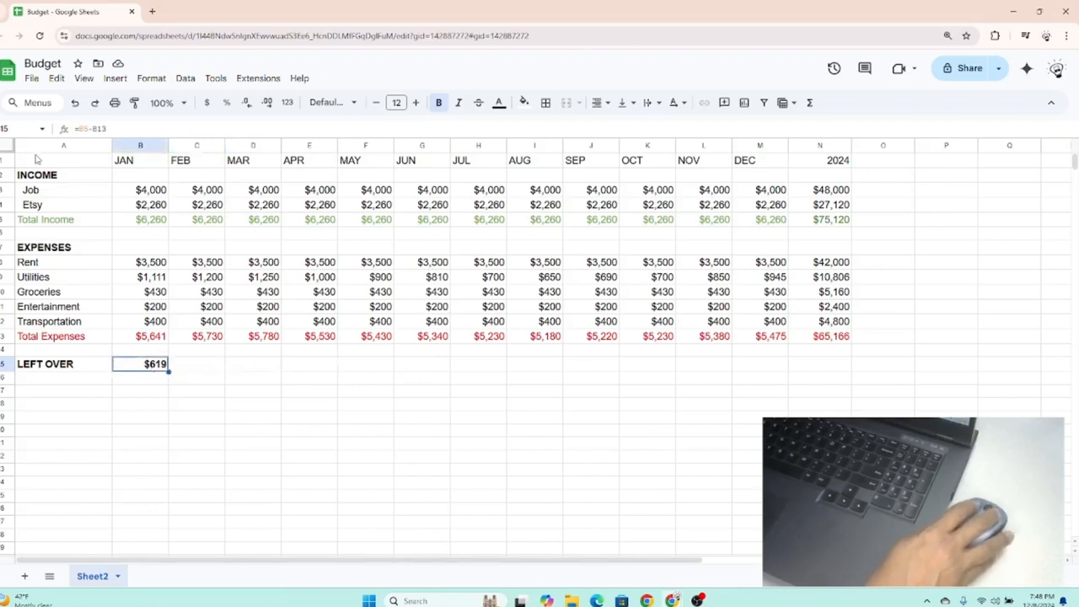
{"action": "left_click", "coordinate": [56, 84]}
{"action": "left_click", "coordinate": [89, 169]}
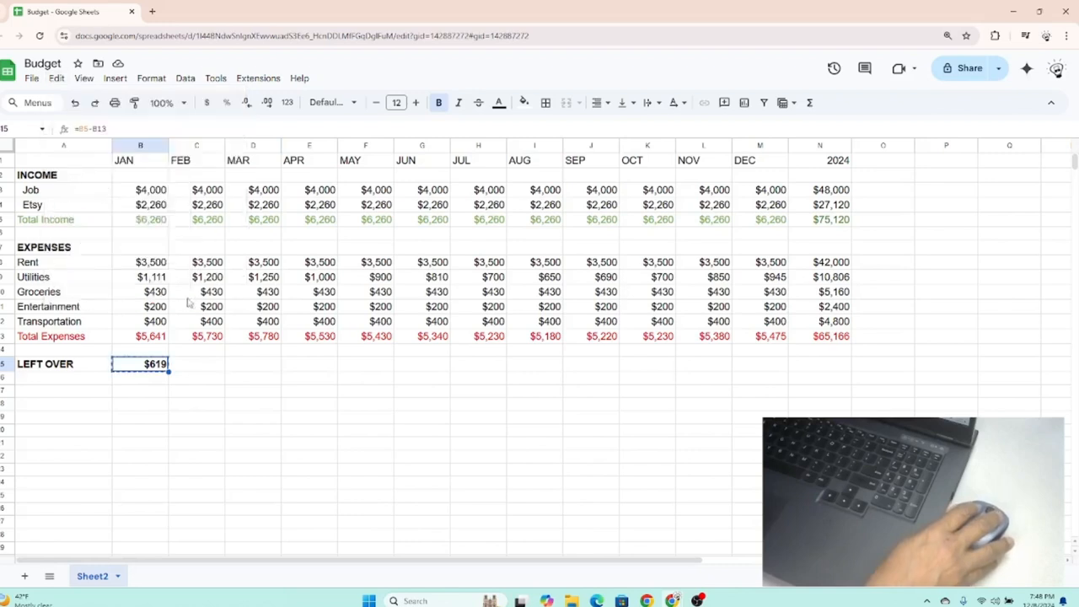
{"action": "left_click_drag", "start_coordinate": [203, 367], "coordinate": [832, 374]}
{"action": "left_click", "coordinate": [55, 77]}
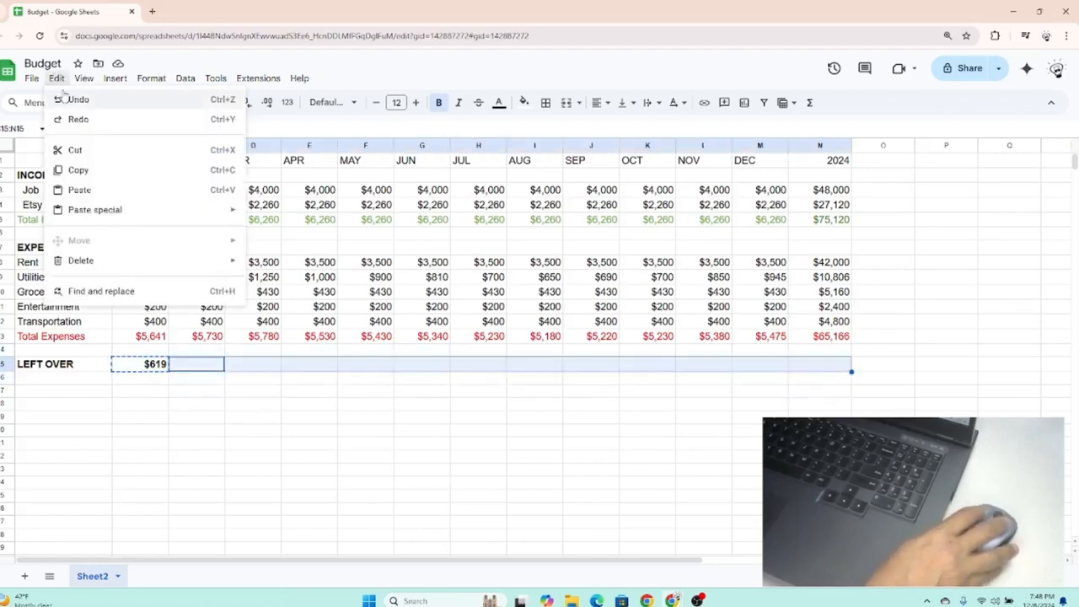
{"action": "left_click", "coordinate": [80, 189]}
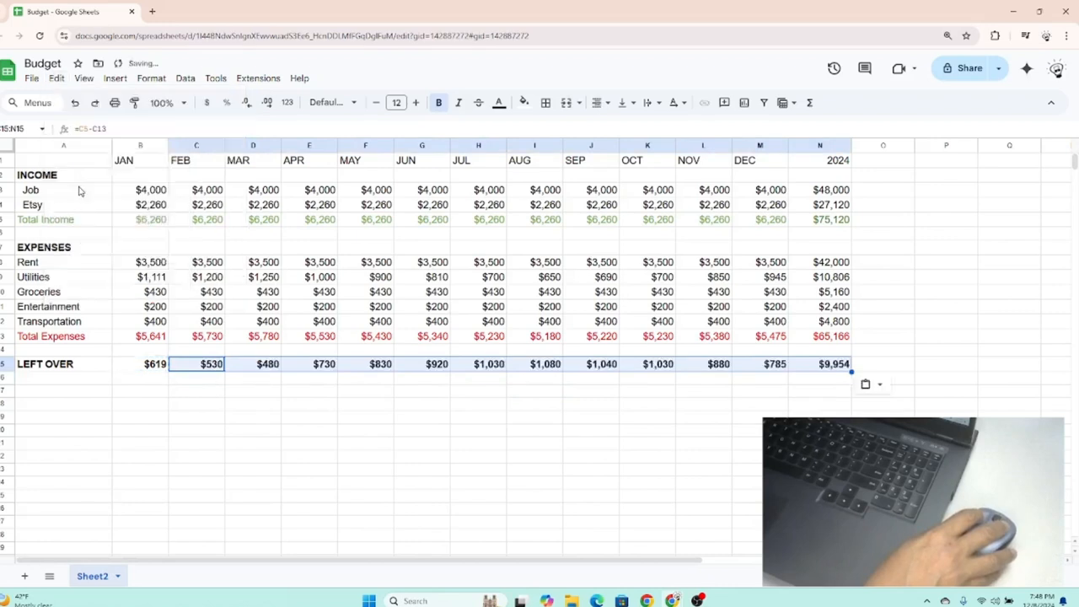
{"action": "left_click", "coordinate": [250, 439]}
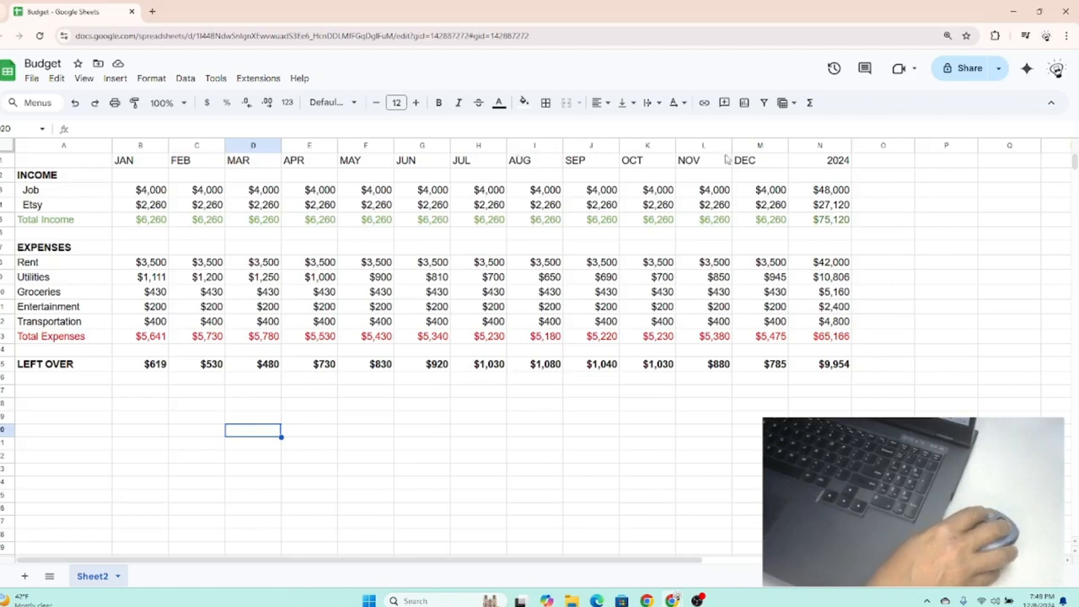
Make the whole 2024 column bold, from the year heading in N1 through the Left Over amount in N15
{"action": "left_click", "coordinate": [809, 162]}
{"action": "left_click_drag", "start_coordinate": [810, 163], "coordinate": [811, 364]}
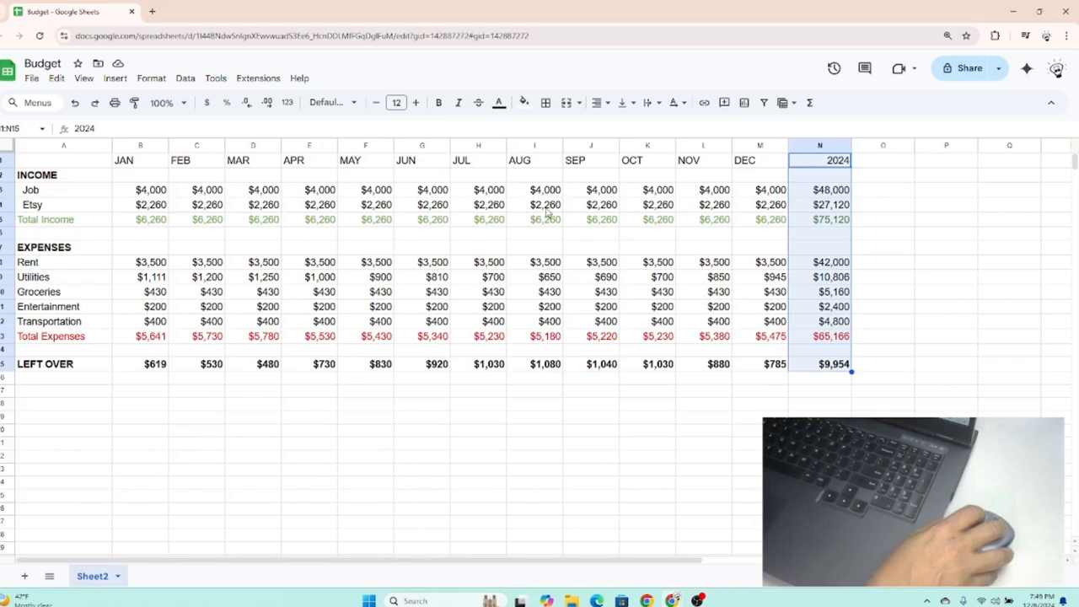
{"action": "left_click", "coordinate": [439, 104]}
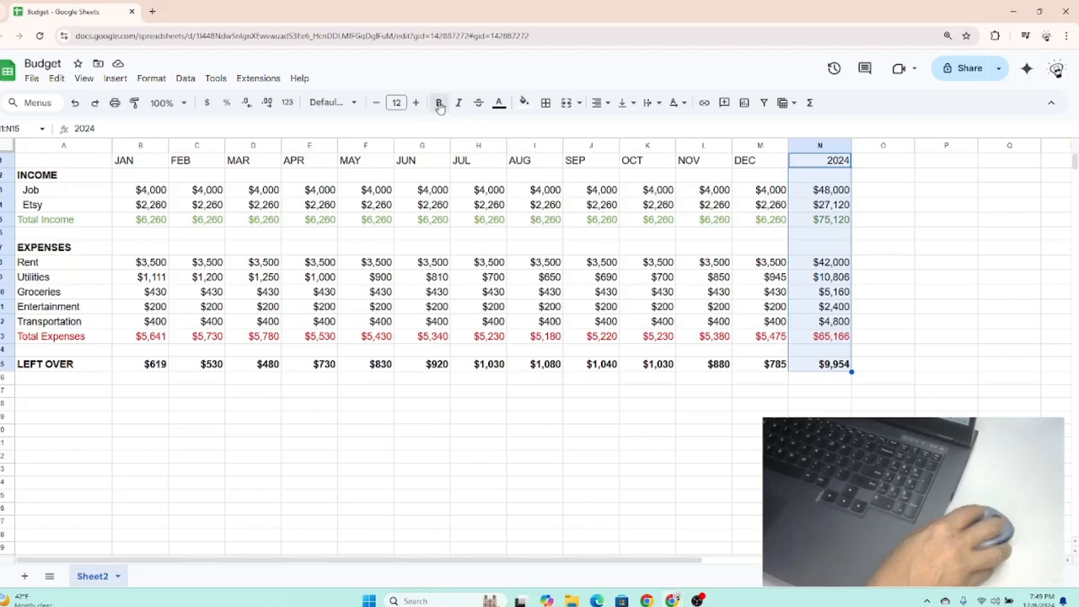
{"action": "left_click", "coordinate": [882, 468]}
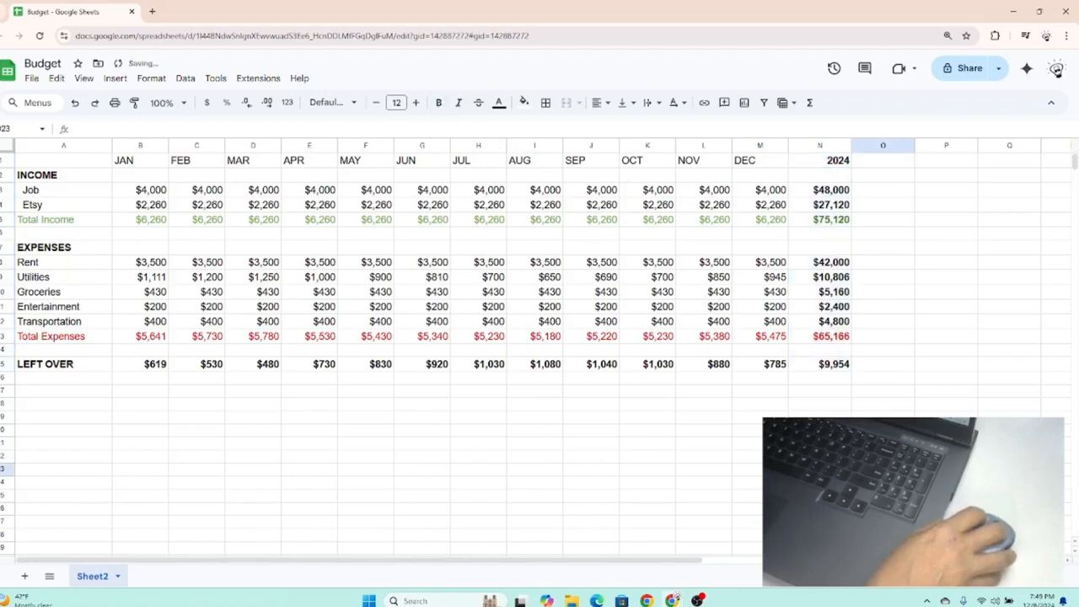